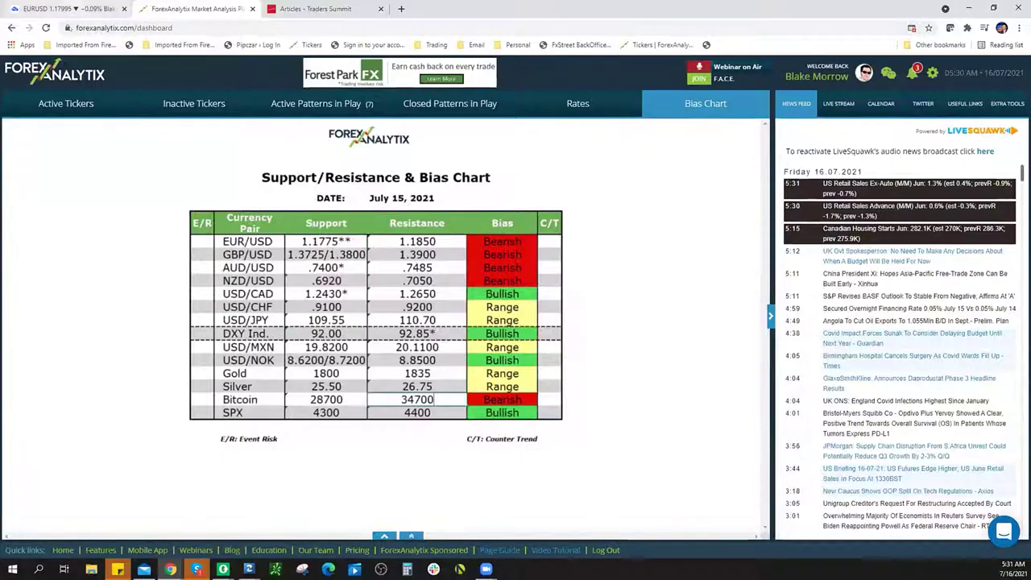
Switch the ForexAnalytix dashboard to the Active Tickers list.
click(65, 102)
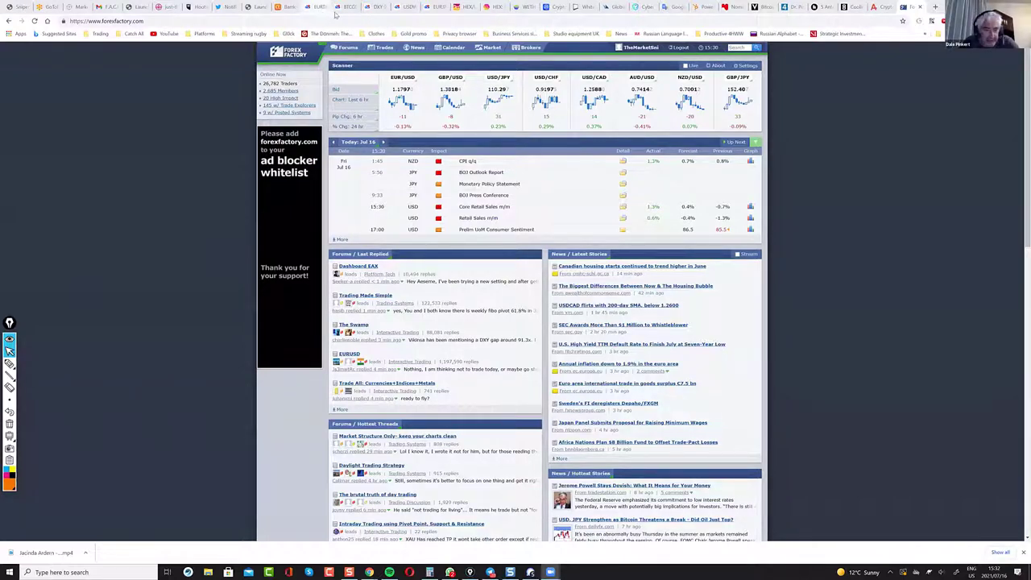
Flip from EUR/TRY to the BTC/GBP chart, pull up Gold Futures GC1, then return to EUR/TRY.
click(332, 11)
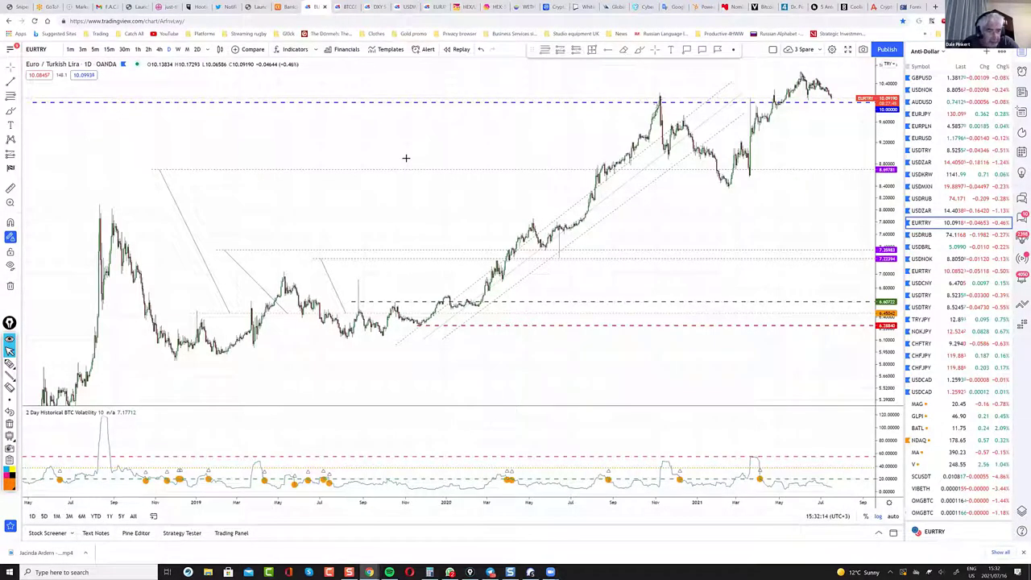
key(ctrl+Tab)
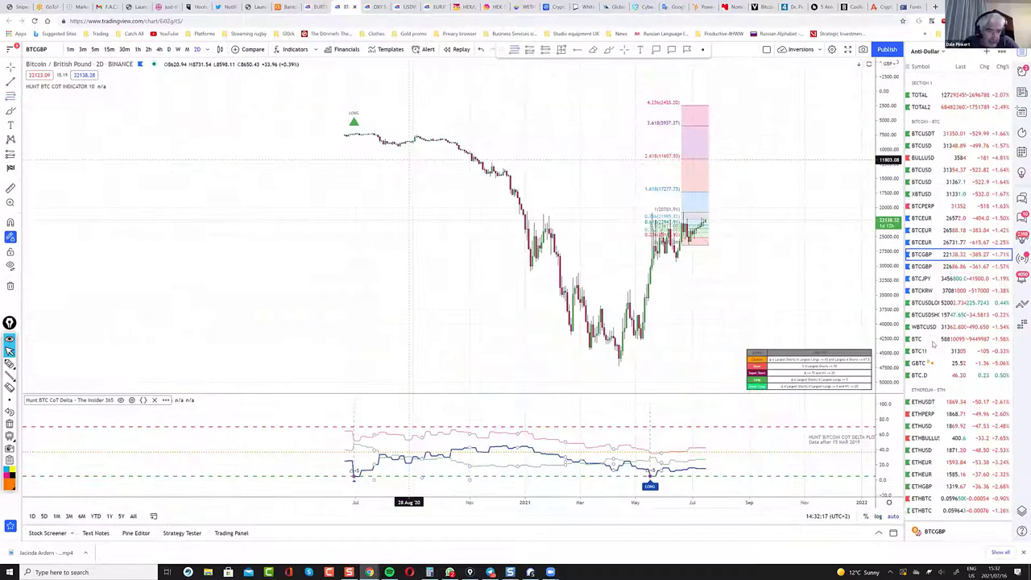
scroll(933, 344, down, 3)
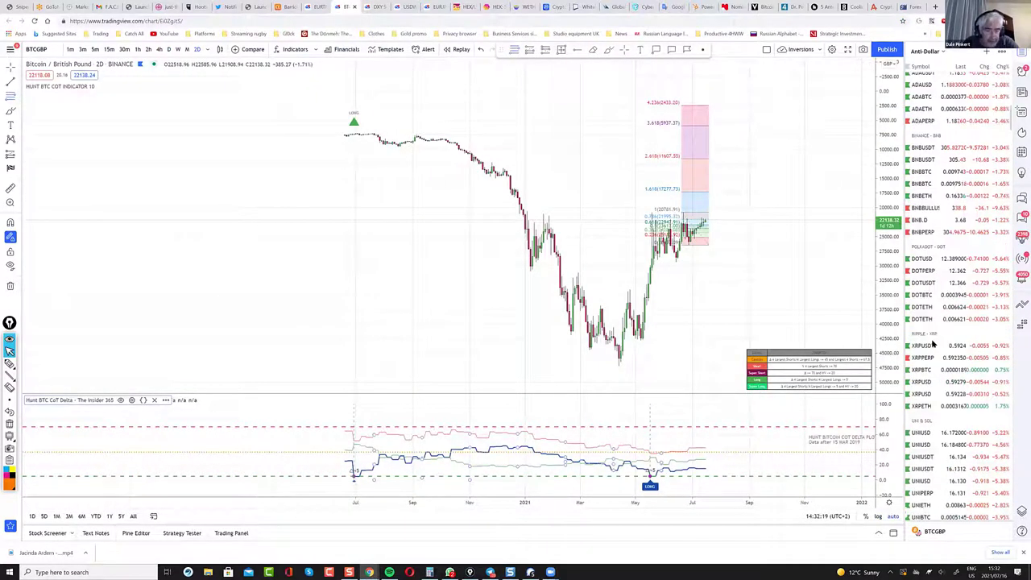
scroll(931, 338, down, 7)
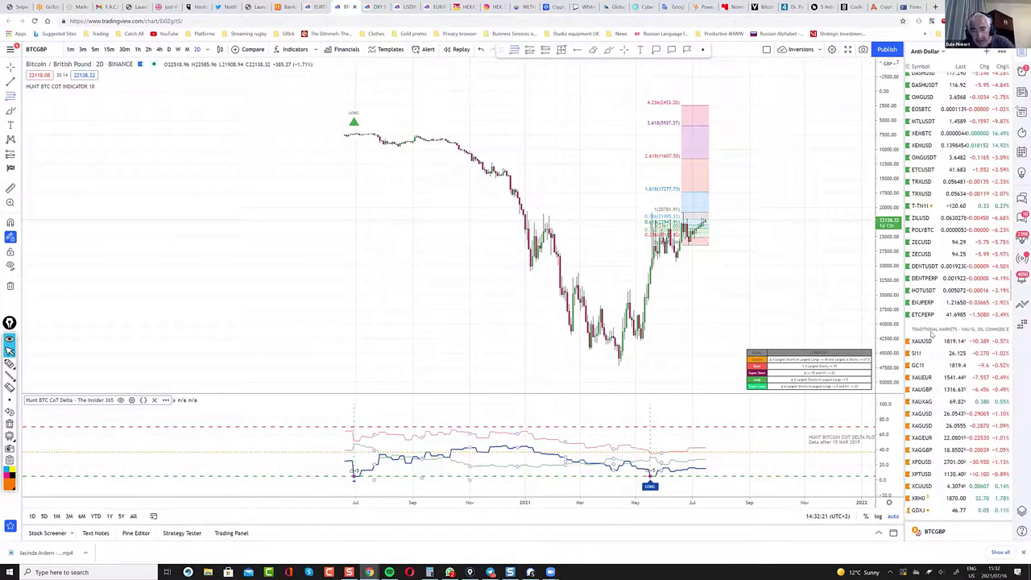
scroll(932, 334, down, 5)
scroll(932, 80, up, 5)
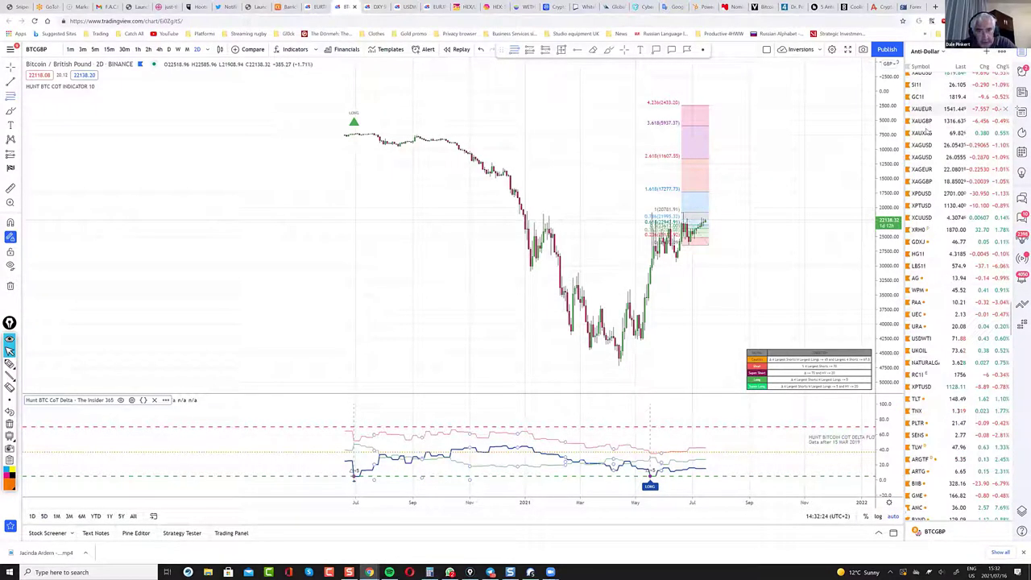
scroll(941, 263, up, 3)
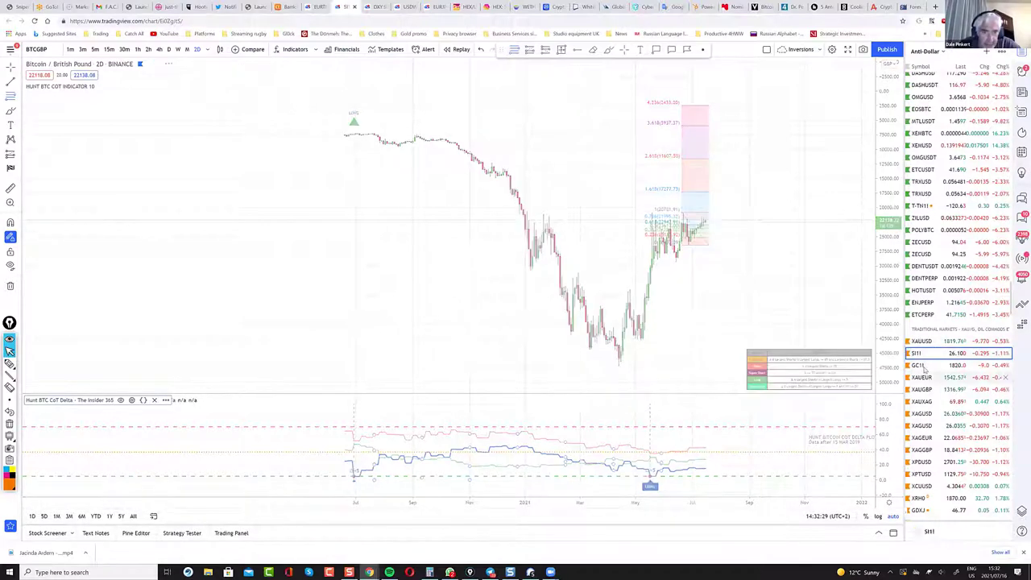
click(921, 366)
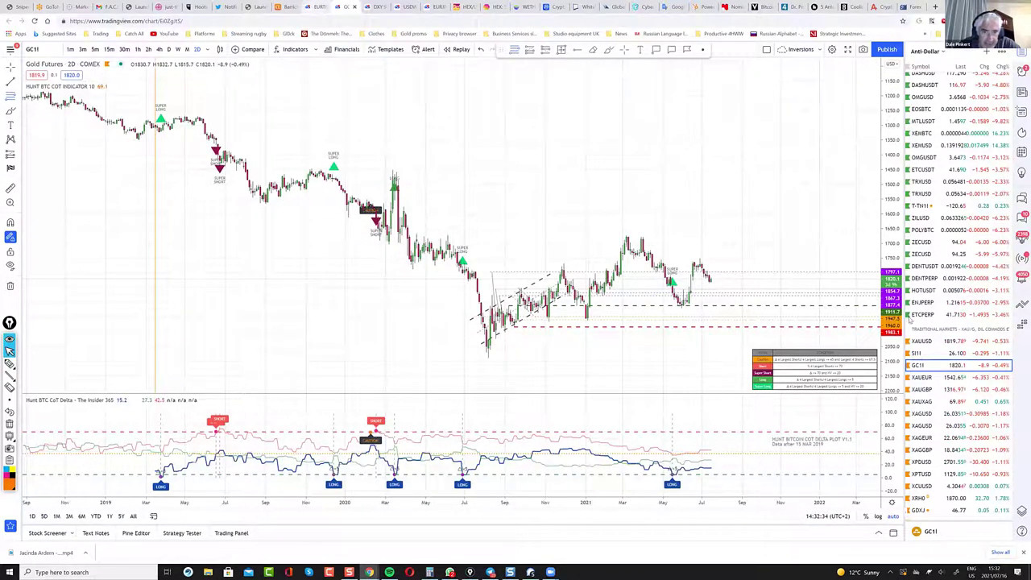
key(ctrl+shift+Tab)
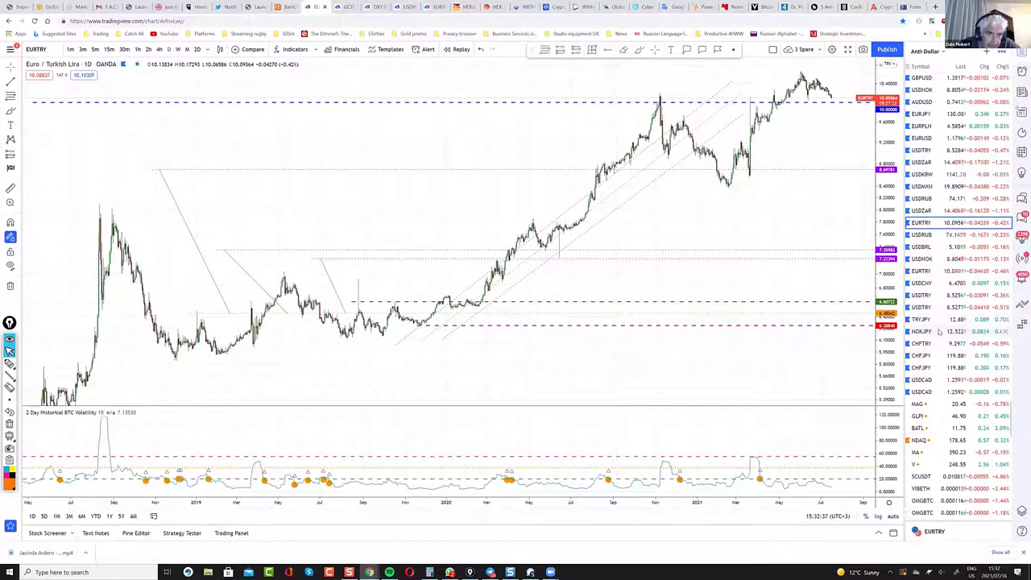
scroll(938, 331, down, 6)
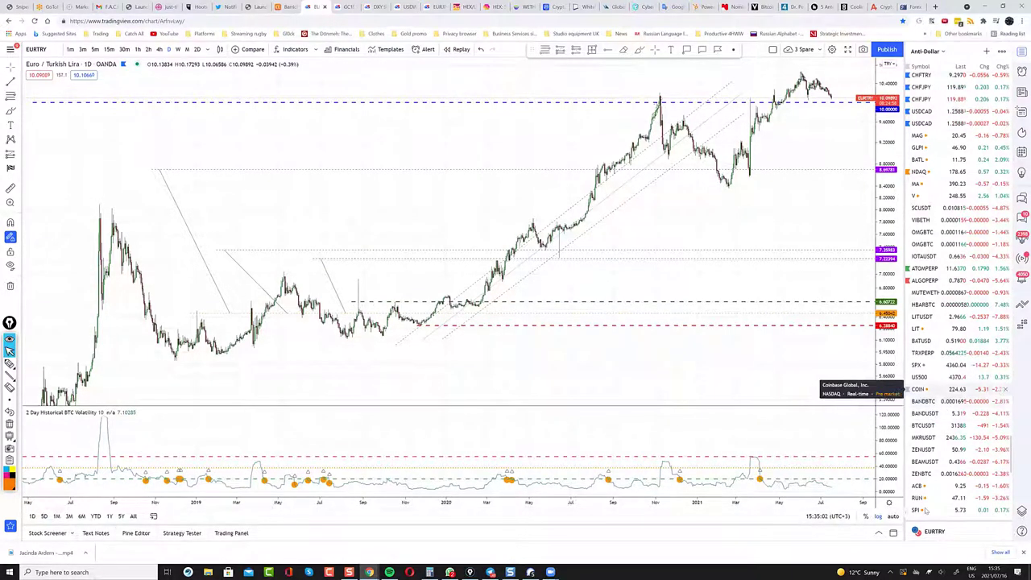
Open the speaker volume control and nudge the slider up from 17.
click(941, 571)
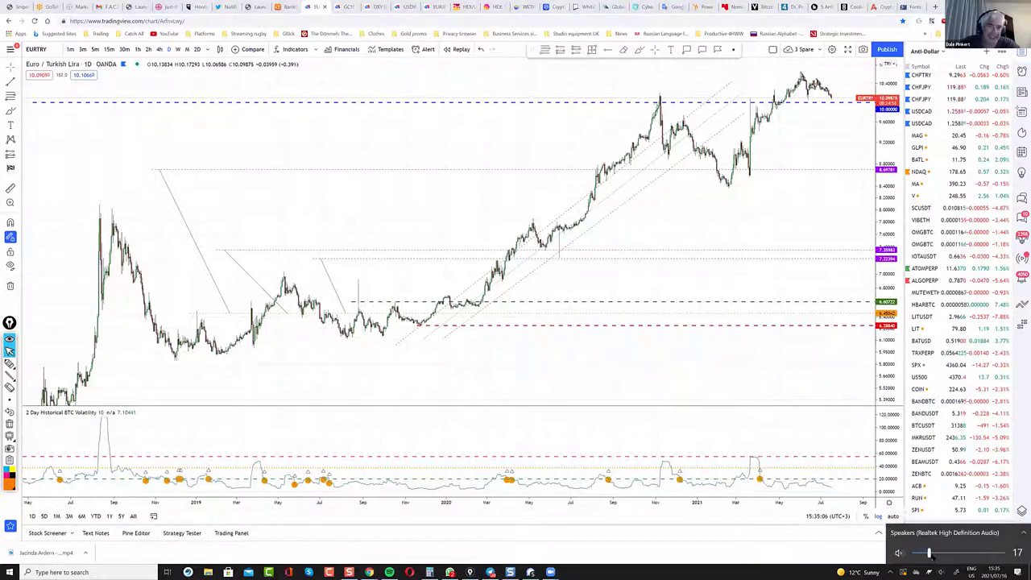
drag(930, 554, 932, 555)
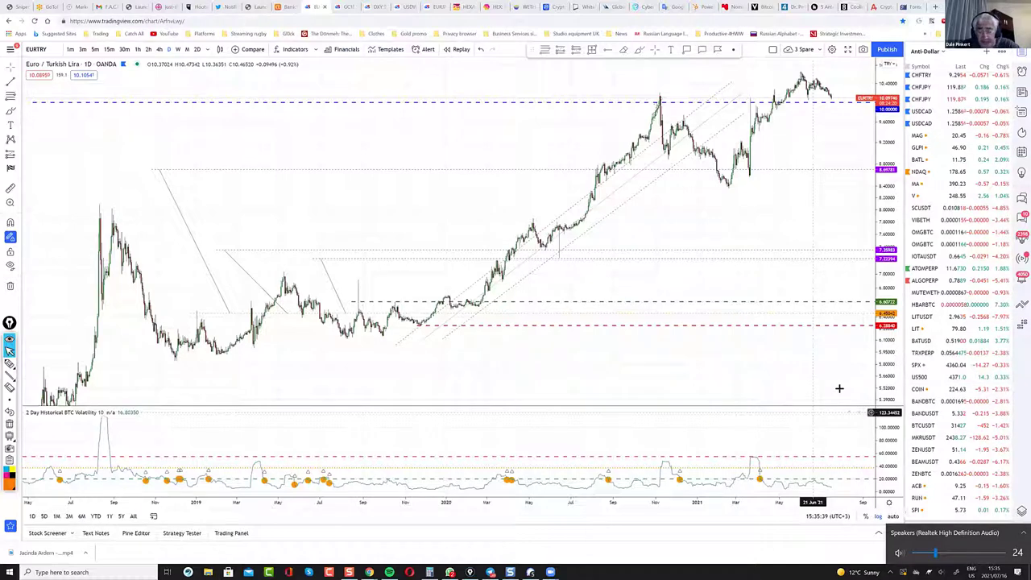
Raise the volume to 28, dismiss the volume flyout and scroll the watchlist up.
key(XF86AudioRaiseVolume)
key(XF86AudioRaiseVolume)
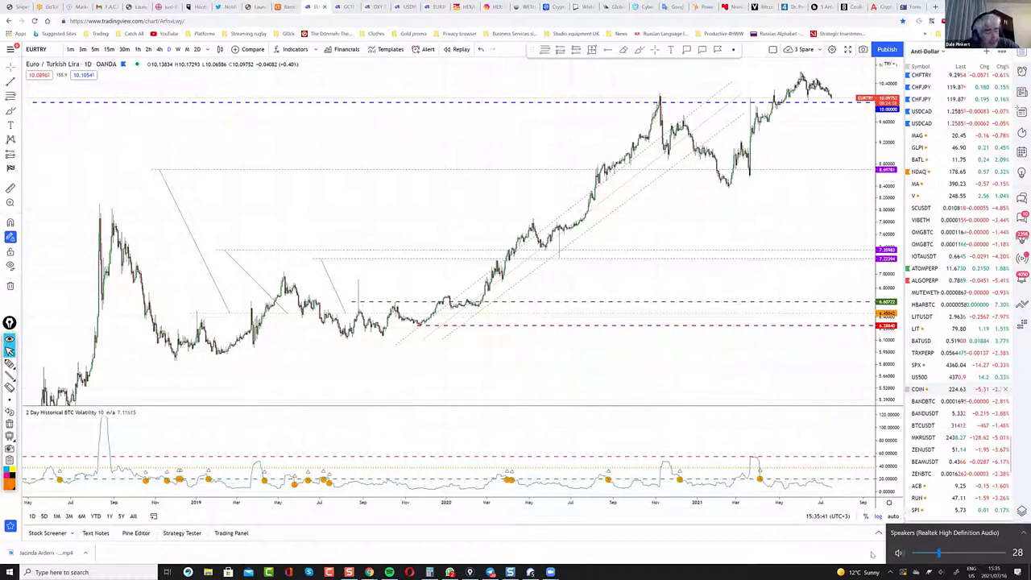
click(1010, 456)
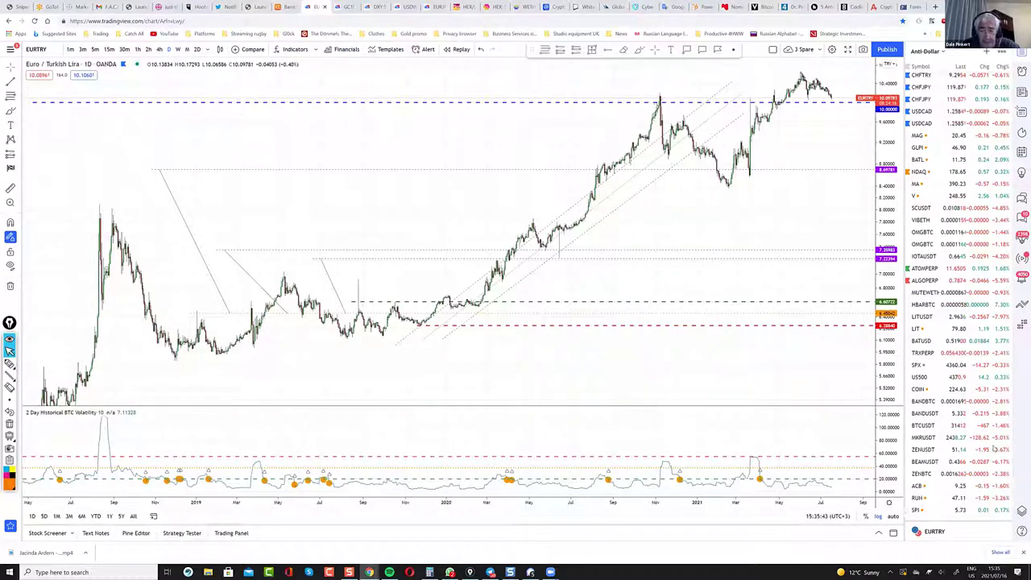
scroll(991, 450, up, 3)
scroll(985, 451, up, 3)
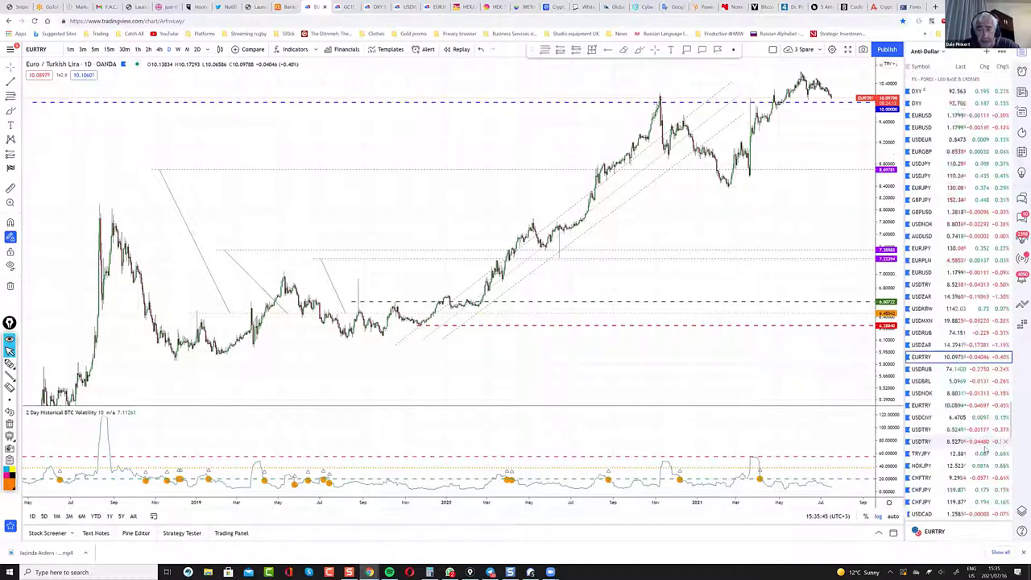
scroll(975, 442, up, 3)
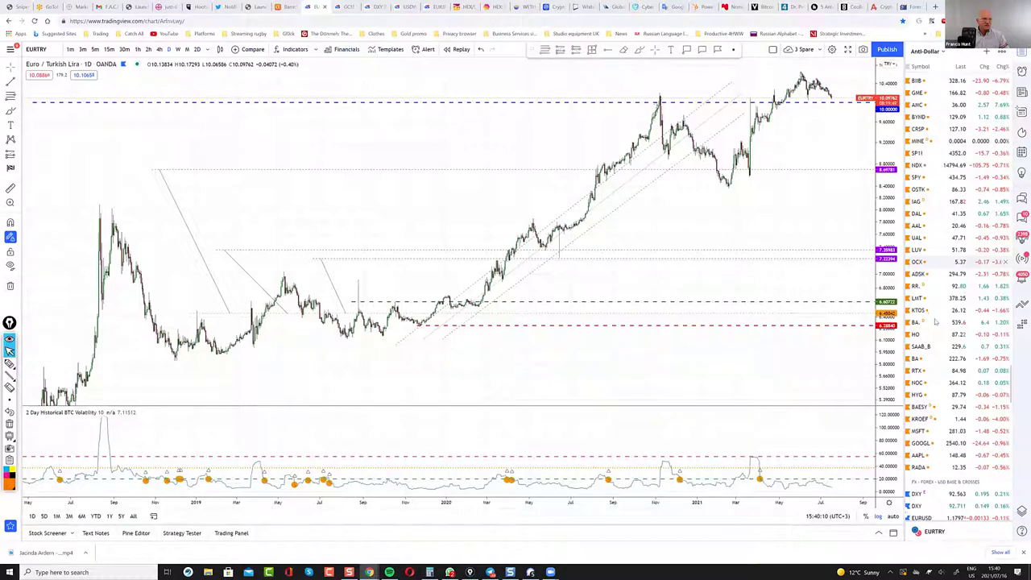
Open the USDWTI crude oil chart from the watchlist on weekly candles.
scroll(936, 314, up, 3)
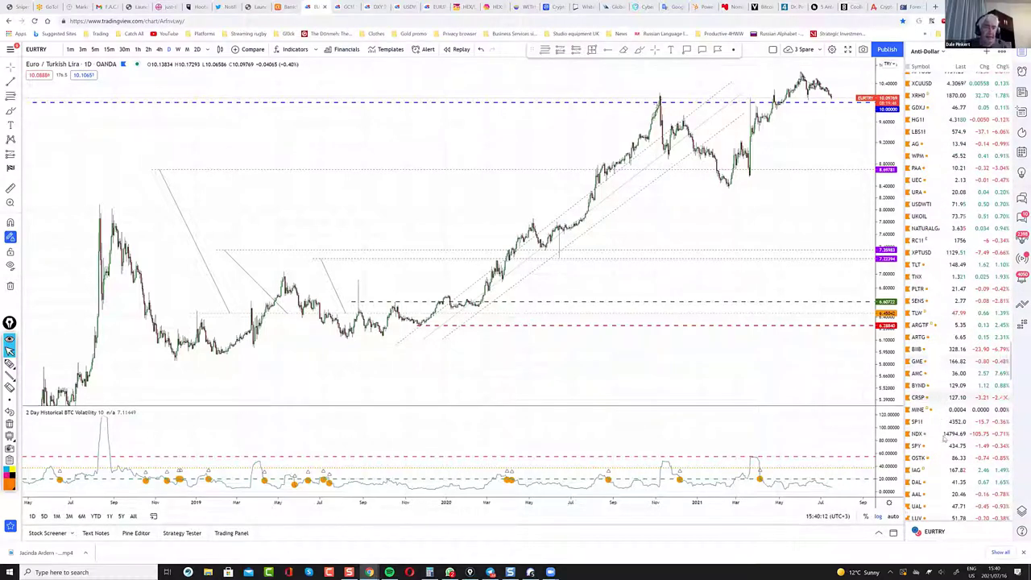
scroll(940, 241, up, 2)
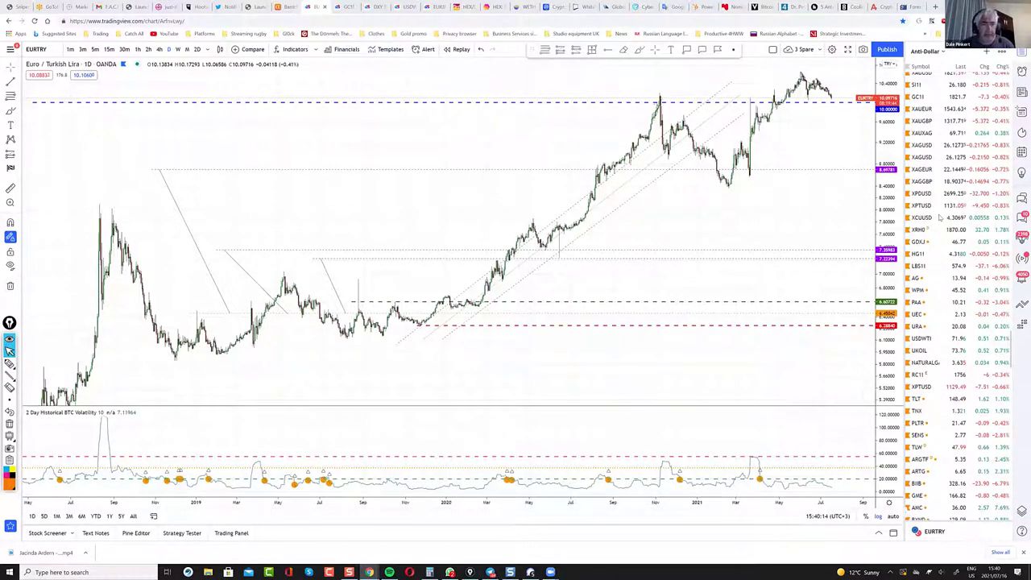
scroll(941, 241, up, 2)
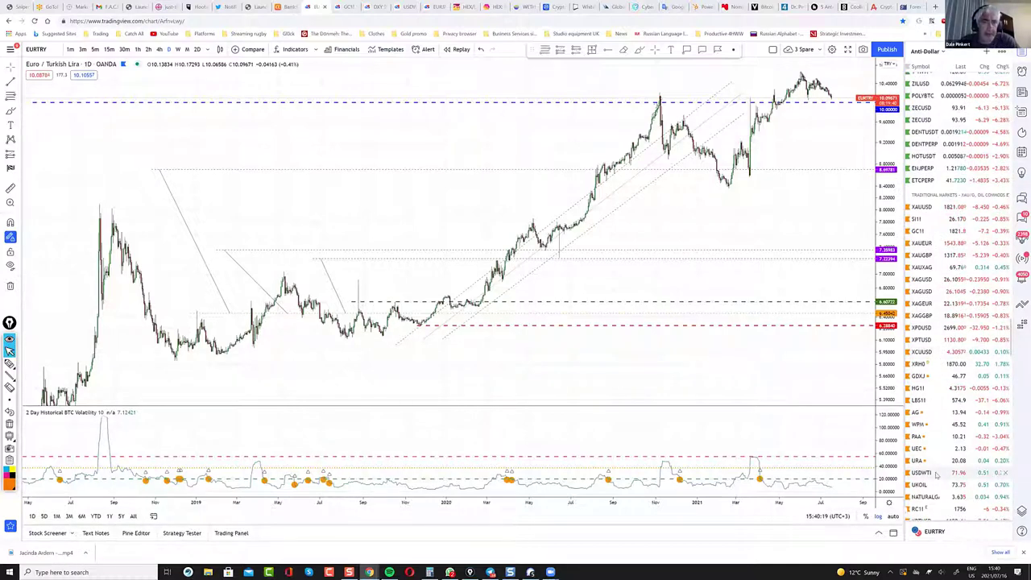
click(926, 473)
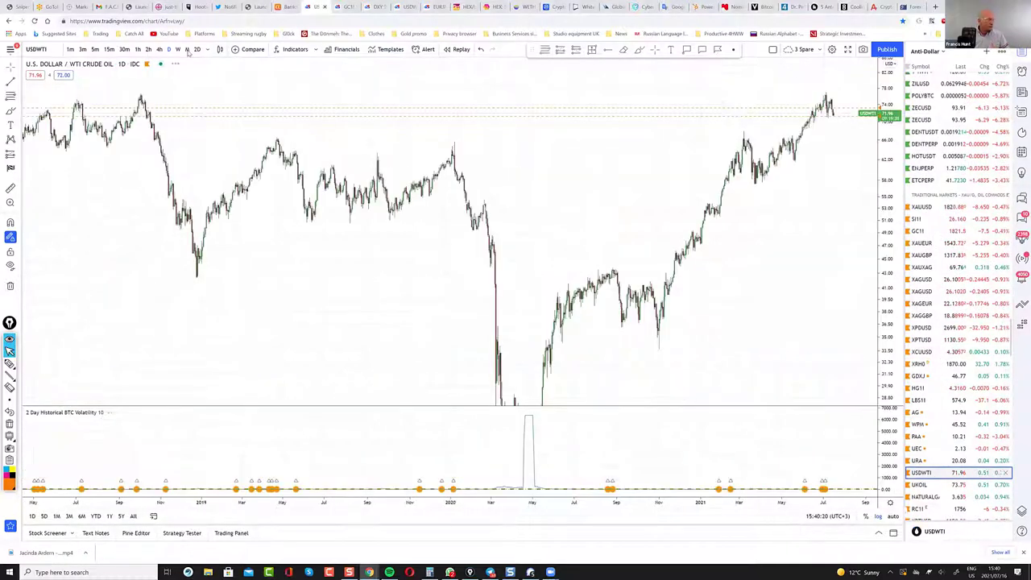
click(179, 49)
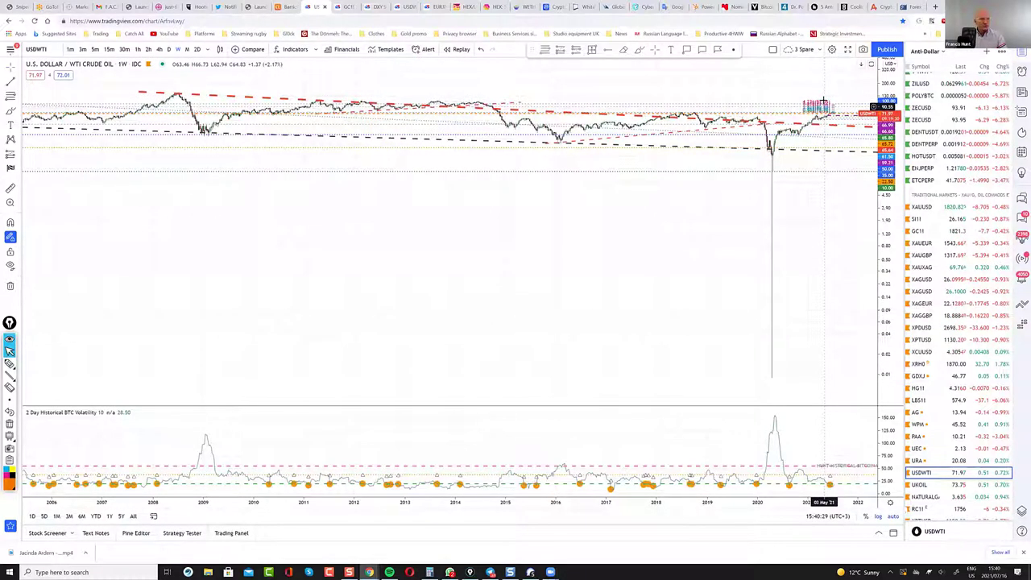
Set the price scale to linear and shrink the volatility pane to enlarge the chart.
right_click(823, 102)
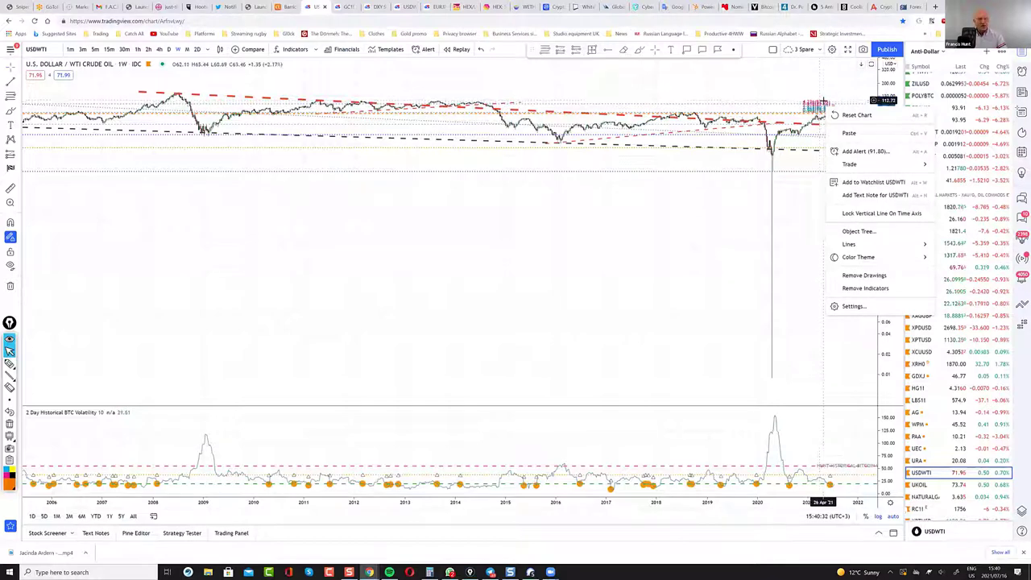
key(Escape)
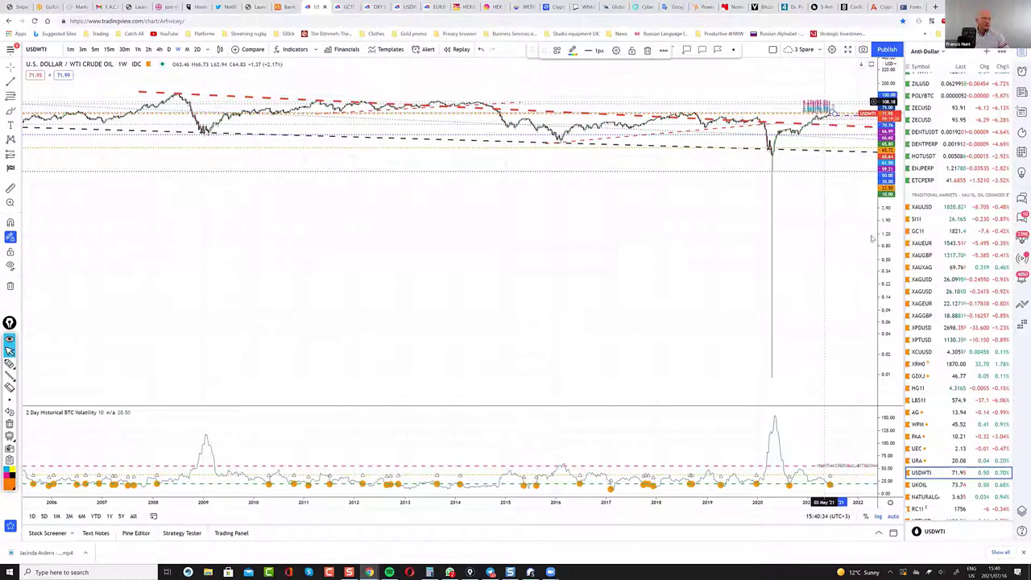
click(347, 87)
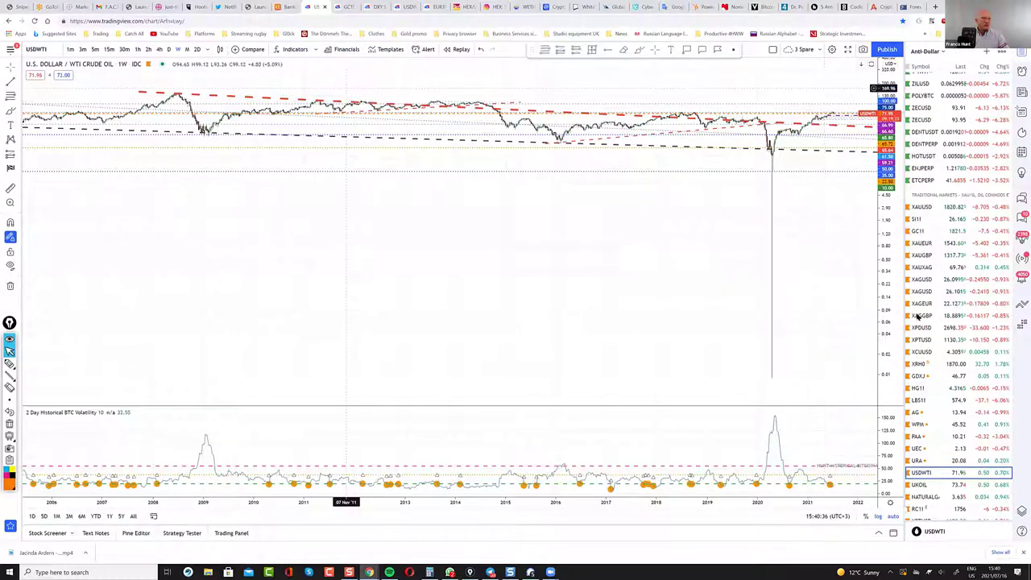
right_click(886, 232)
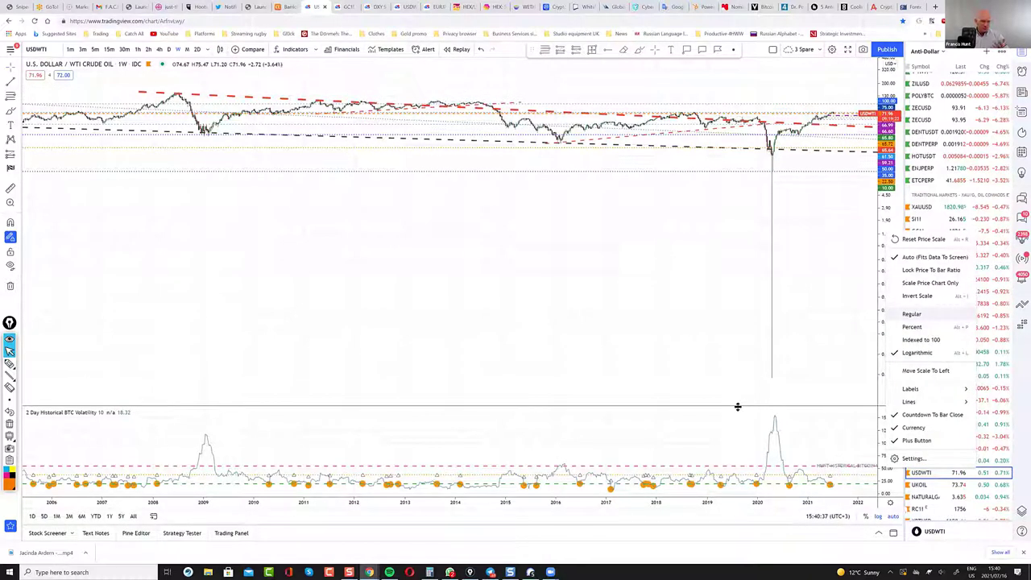
key(alt+l)
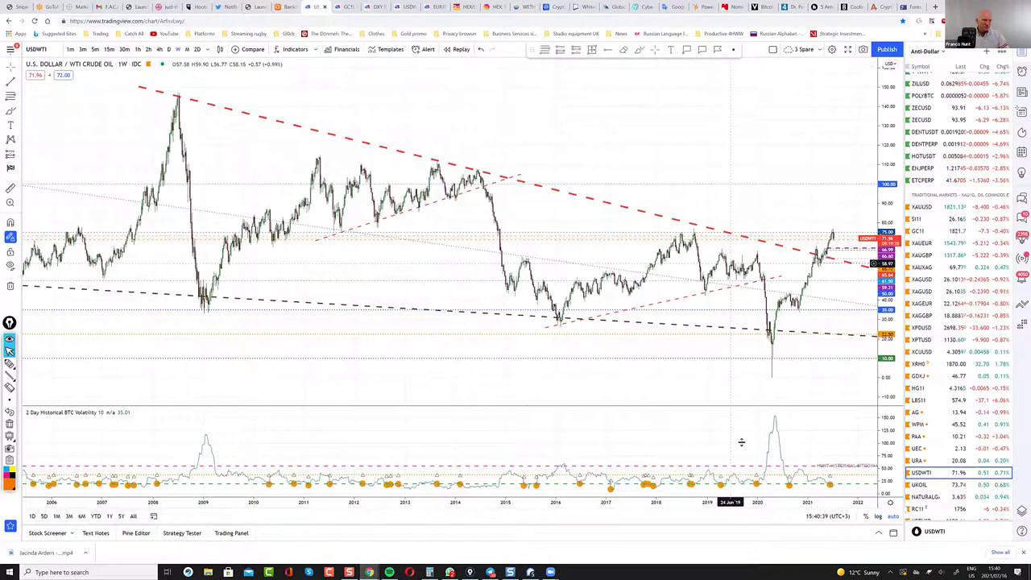
drag(741, 452, 741, 456)
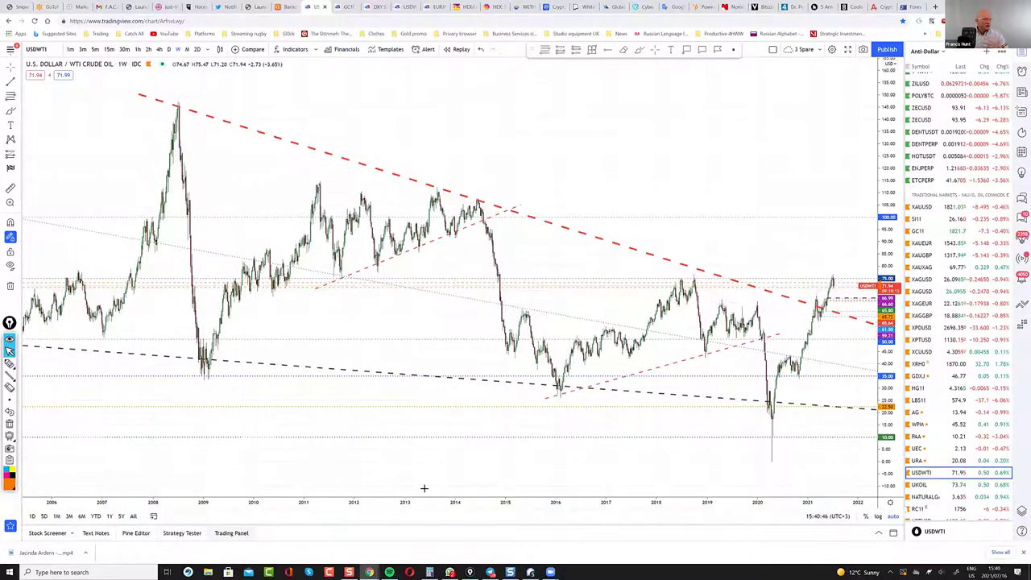
scroll(395, 478, down, 3)
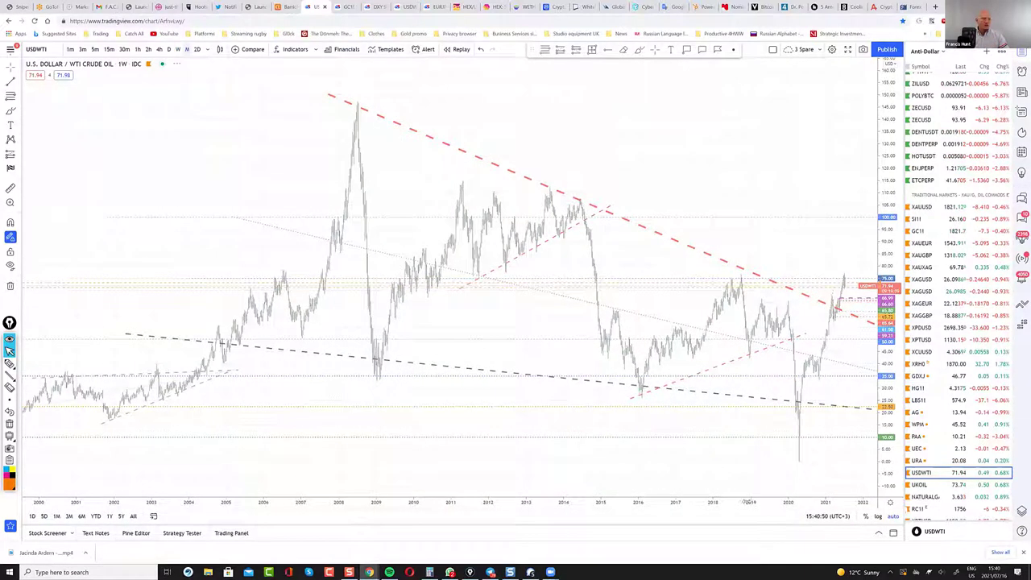
Set the WTI chart to 1M monthly candles and zoom to roughly 1985–2025.
text(1M)
key(Return)
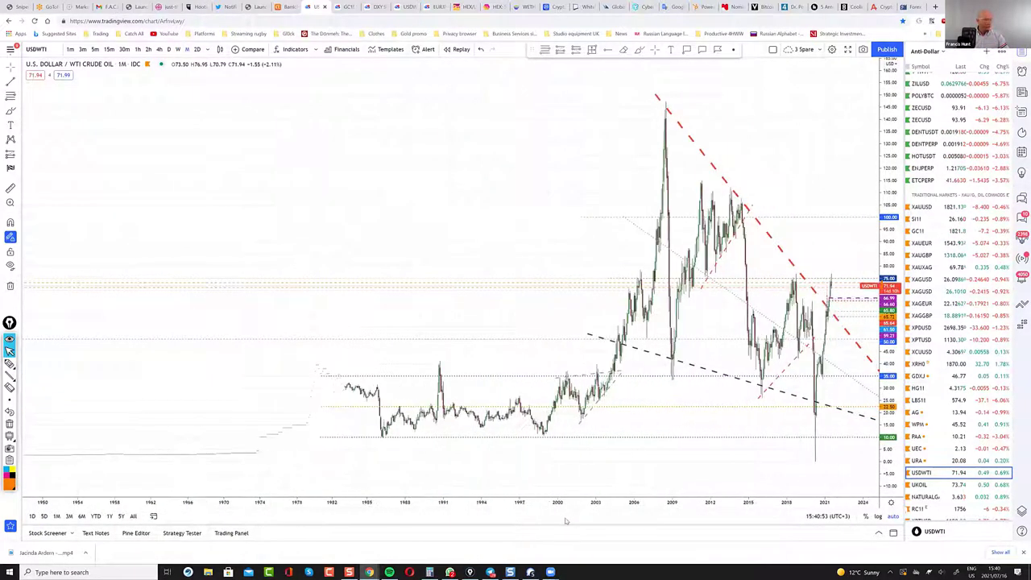
scroll(725, 497, up, 2)
scroll(725, 497, up, 1)
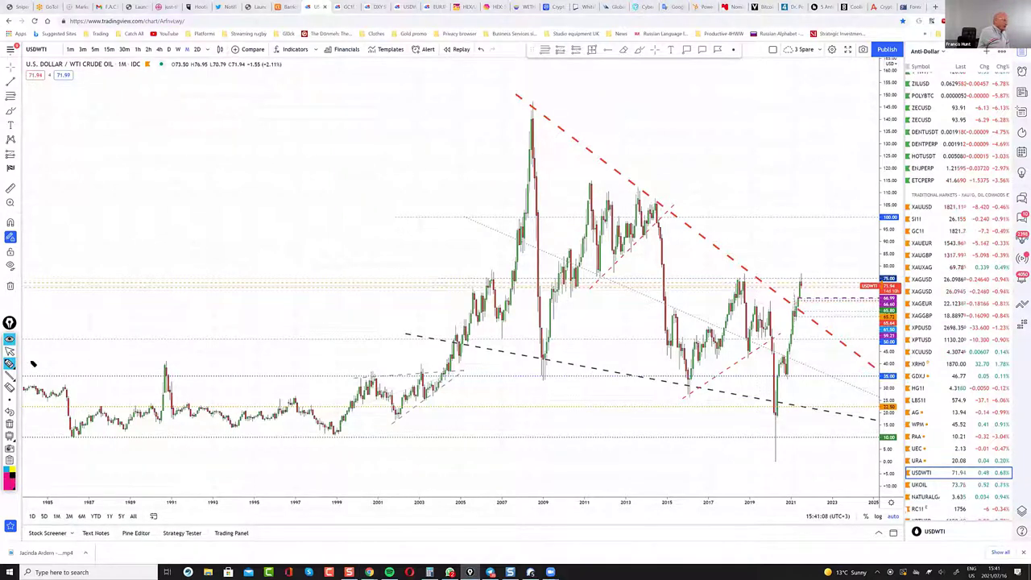
Draw a magenta freehand box around the 1985–2005 base and an ellipse around 1999–2005.
mouse_move(132, 371)
mouse_down()
mouse_move(421, 357)
mouse_move(462, 396)
mouse_move(461, 453)
mouse_up()
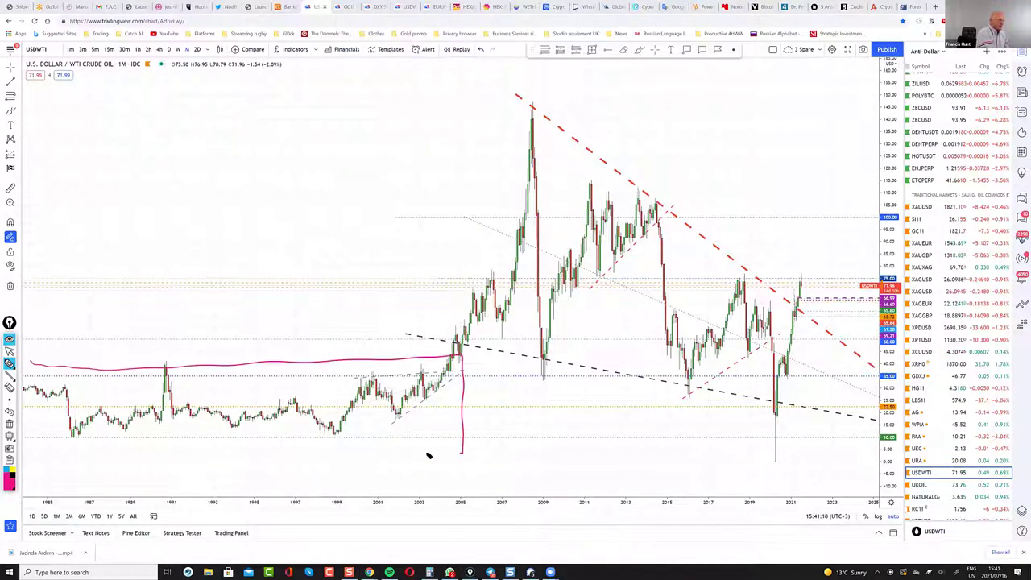
mouse_move(161, 460)
mouse_down()
mouse_move(42, 464)
mouse_move(31, 366)
mouse_up()
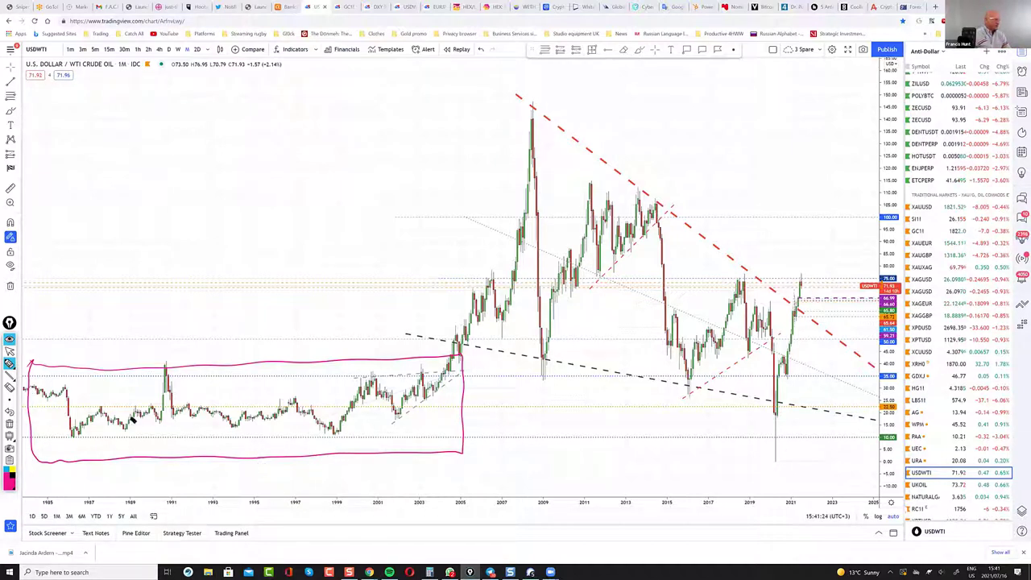
drag(114, 420, 357, 385)
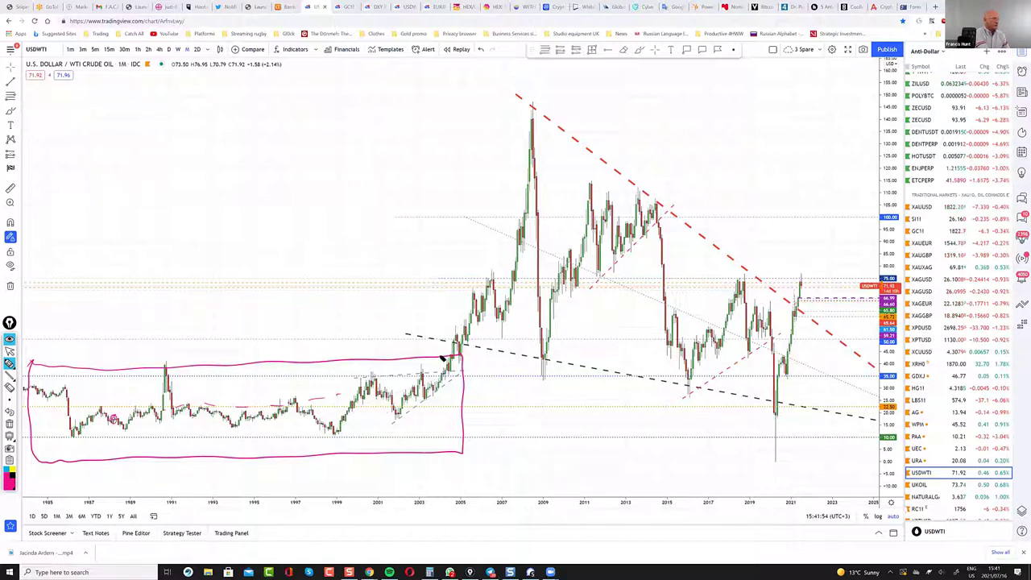
drag(448, 355, 475, 369)
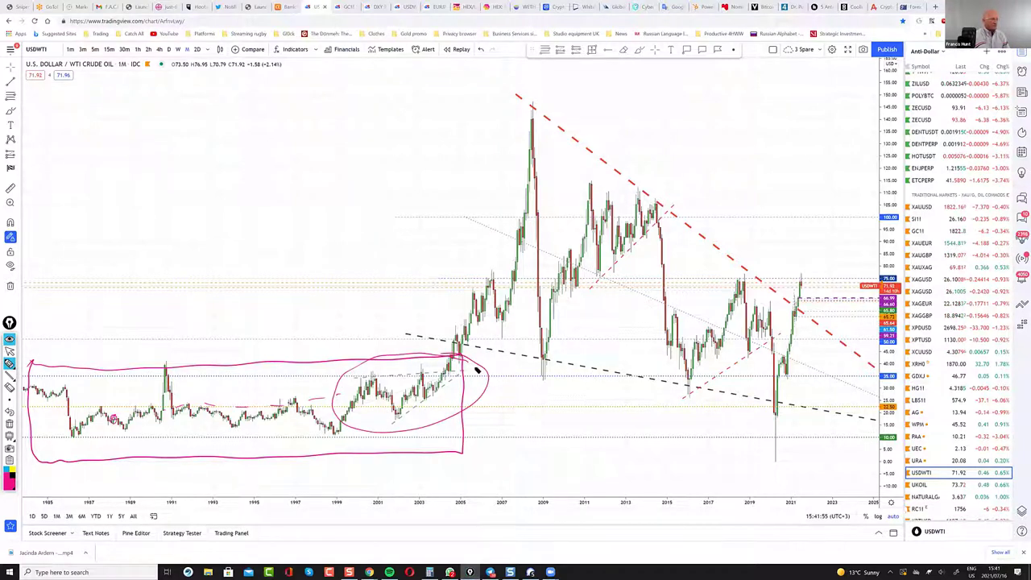
drag(395, 423, 455, 375)
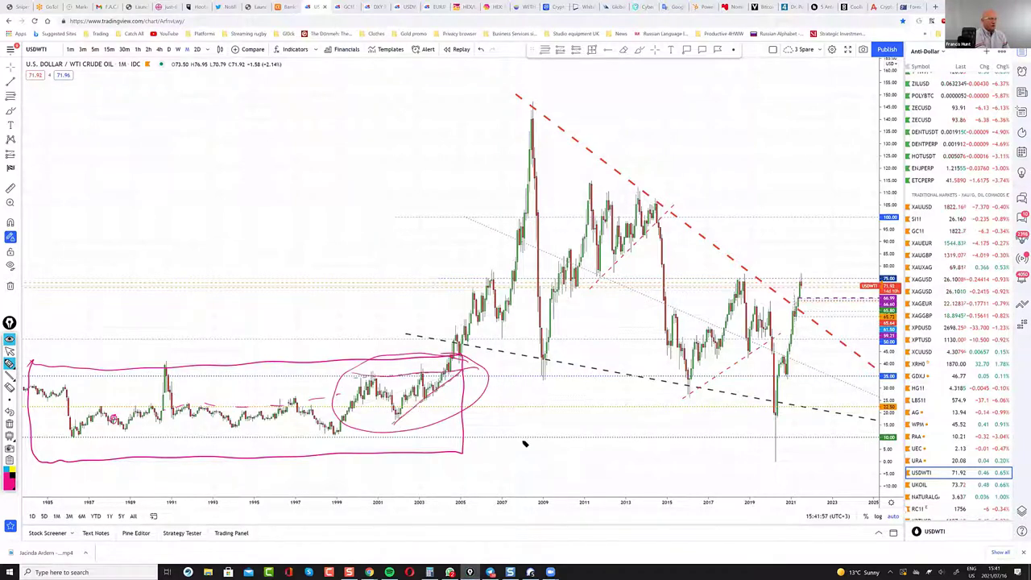
Add short, thickened magenta marks near the 2009 lows.
drag(512, 442, 552, 440)
mouse_move(532, 377)
mouse_down()
mouse_move(507, 377)
mouse_move(553, 408)
mouse_move(540, 409)
mouse_up()
drag(564, 443, 522, 438)
drag(540, 376, 506, 376)
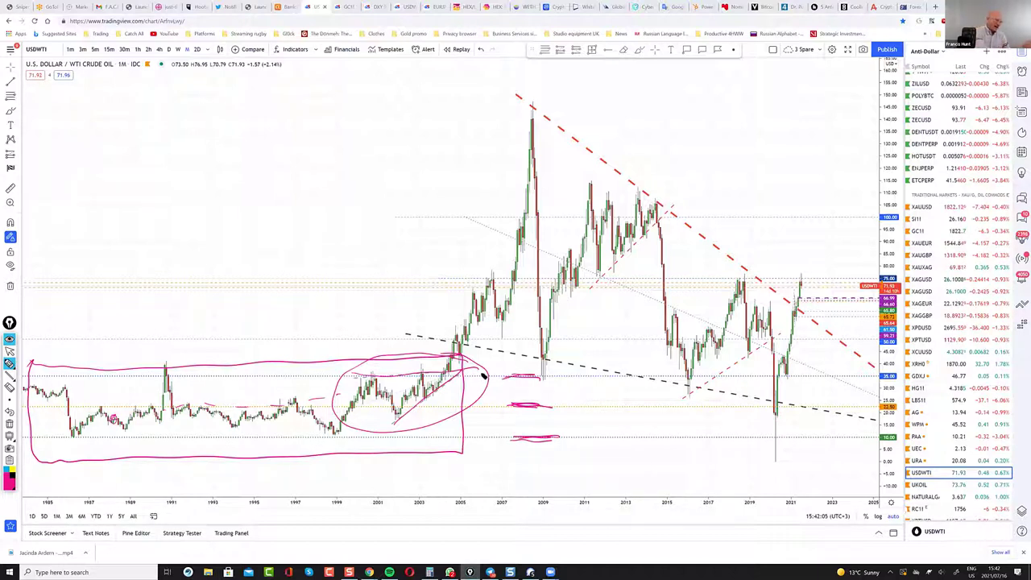
Switch the brush to green and trace a loop from 2001 up to the 2008 peak near 145.
click(10, 485)
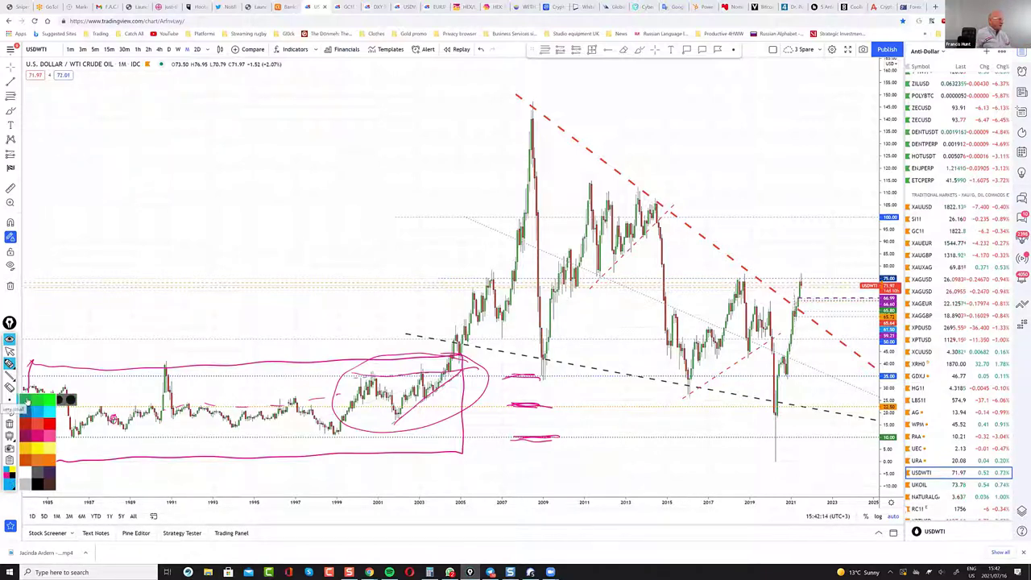
click(29, 403)
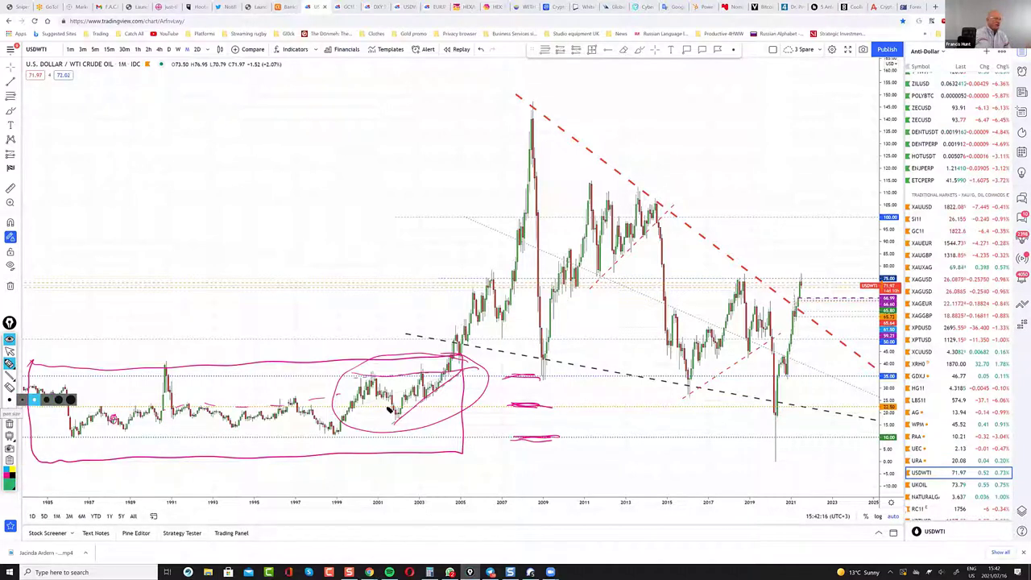
mouse_move(562, 110)
mouse_down()
mouse_move(517, 249)
mouse_move(395, 407)
mouse_up()
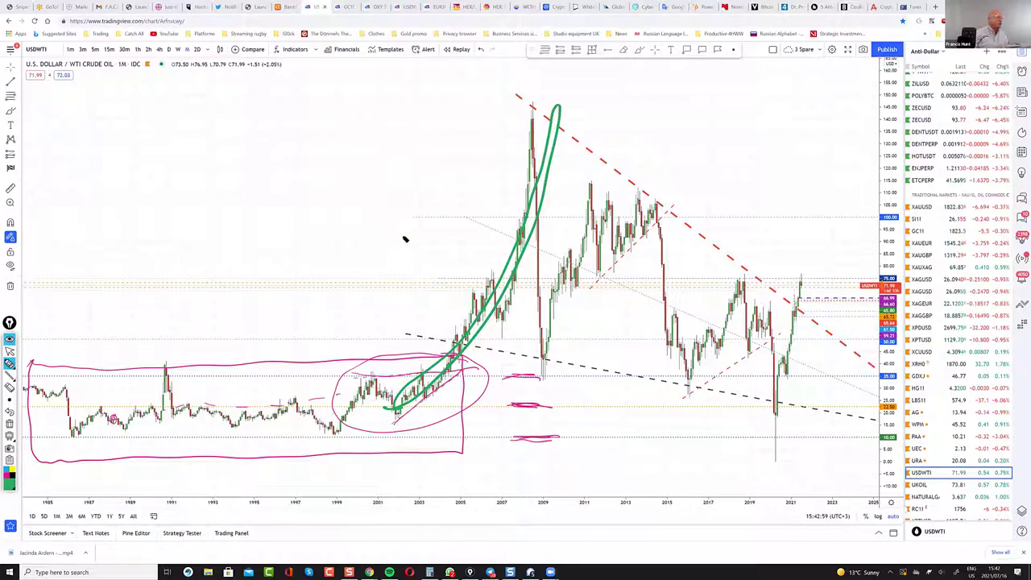
Handwrite green 'BJL' beside the rally, stroke over the 2008 peak, and curve above the 2014 high.
drag(393, 237, 397, 282)
drag(443, 230, 425, 247)
mouse_move(453, 223)
mouse_down()
mouse_move(470, 232)
mouse_move(480, 215)
mouse_up()
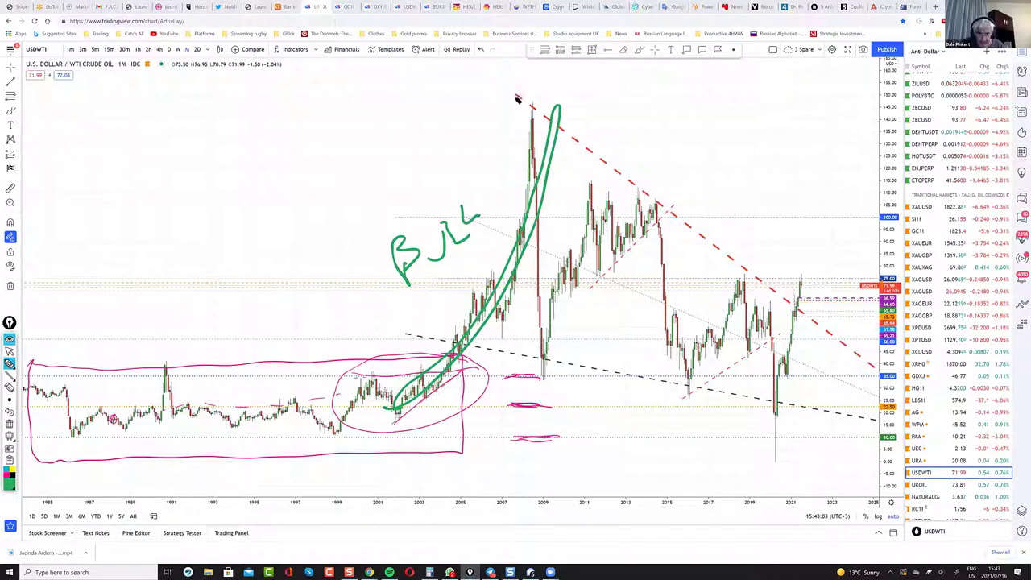
drag(518, 99, 550, 94)
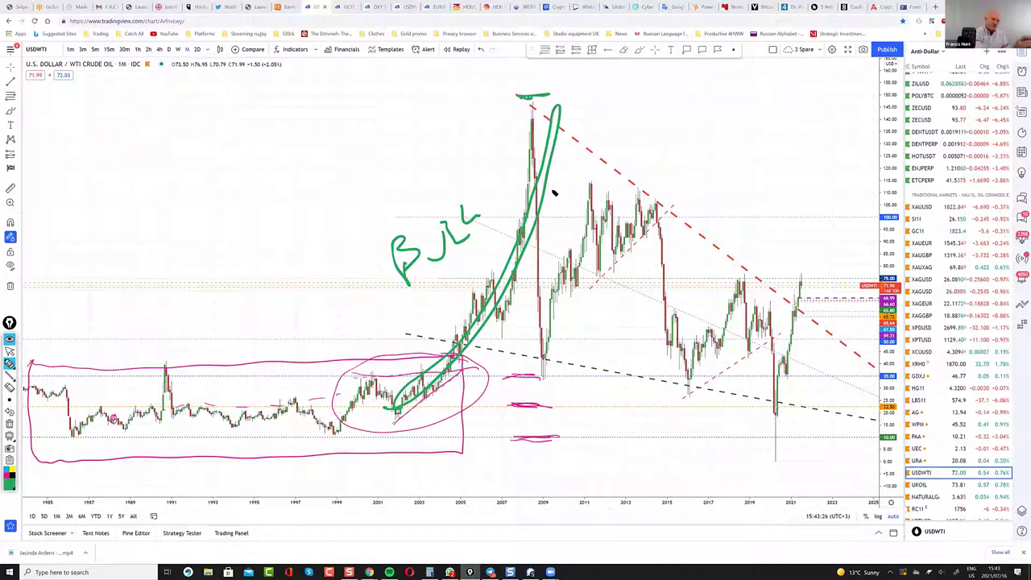
mouse_move(718, 160)
mouse_down()
mouse_move(705, 194)
mouse_move(659, 215)
mouse_up()
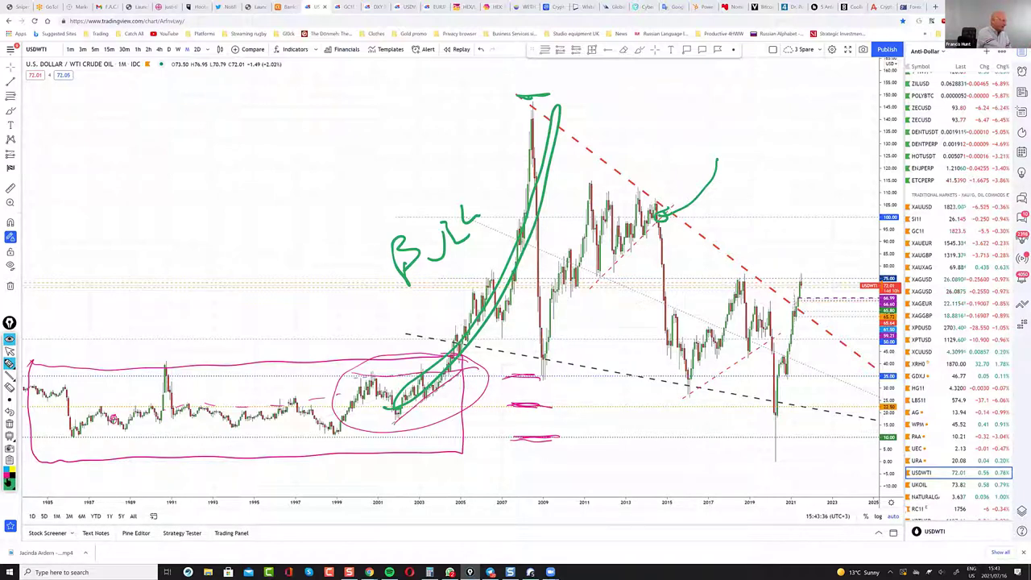
Switch to magenta and trace the 2011–2014 flat highs and the rising lows beneath them.
click(8, 481)
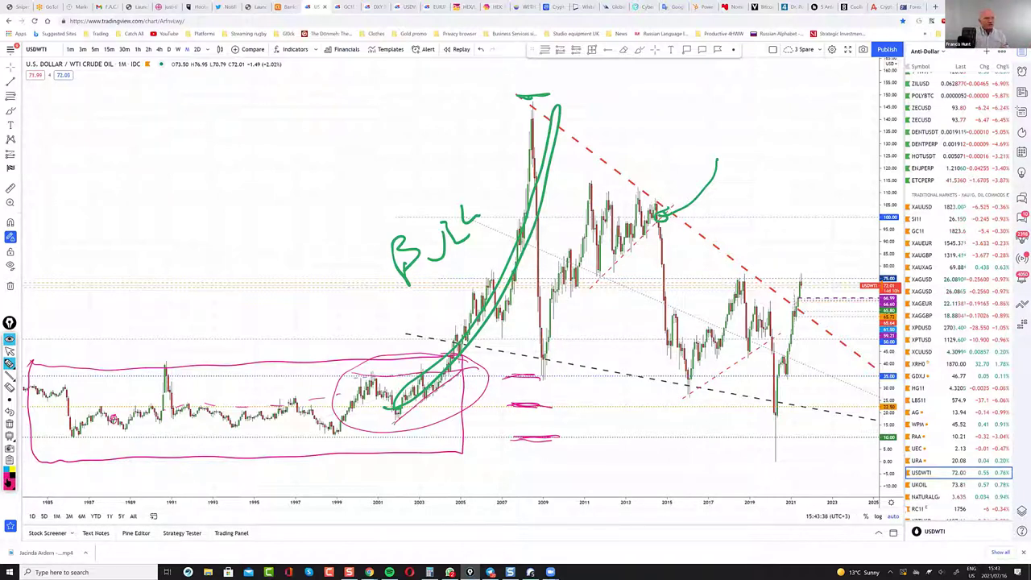
drag(666, 207, 574, 184)
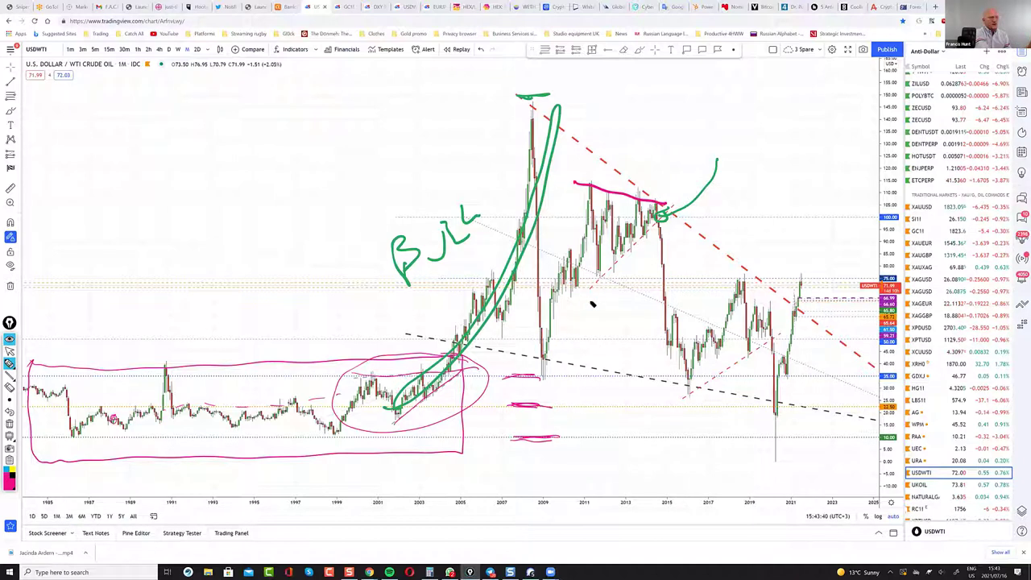
drag(662, 222, 591, 302)
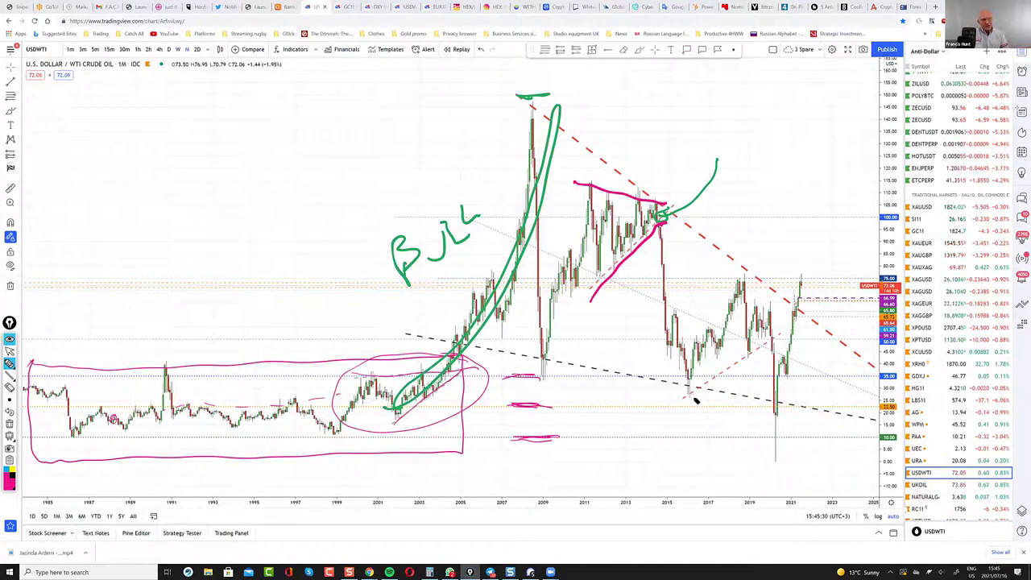
Scribble pink under the 2016 and 2009 crude oil lows and curl at the 2016 axis date.
drag(691, 396, 698, 395)
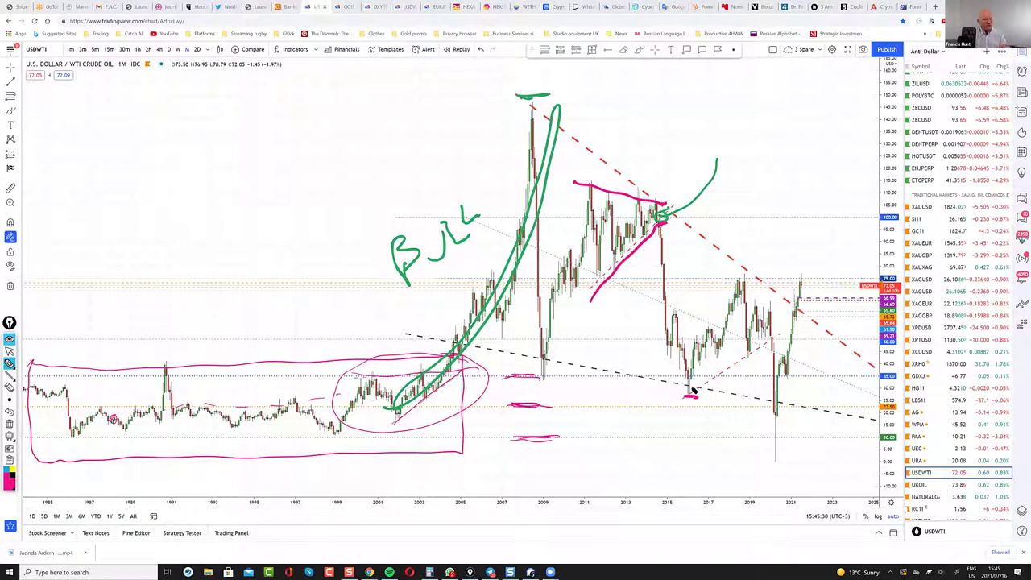
mouse_move(530, 379)
mouse_down()
mouse_move(559, 383)
mouse_move(552, 381)
mouse_up()
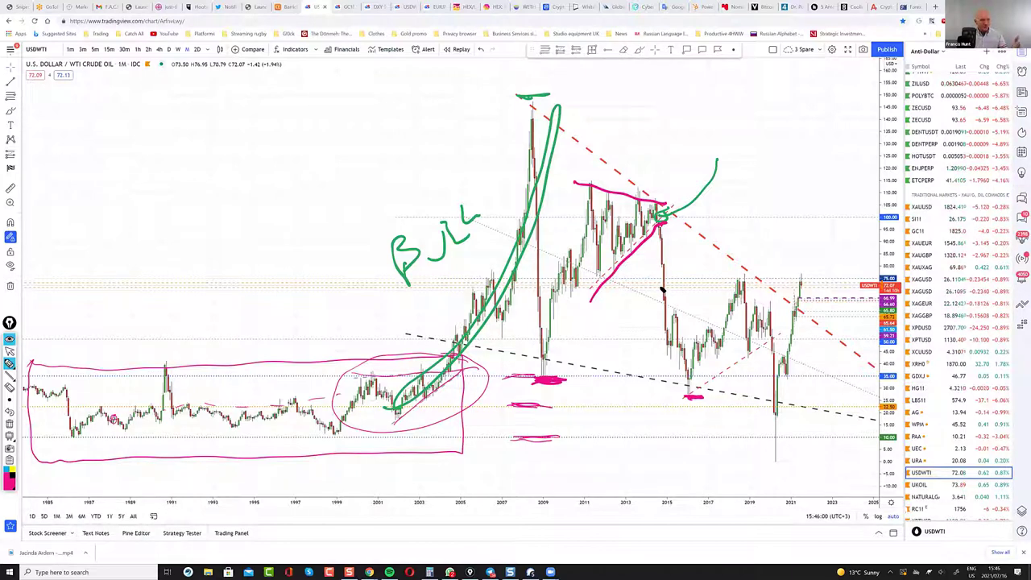
mouse_move(698, 495)
mouse_down()
mouse_move(690, 488)
mouse_move(693, 499)
mouse_up()
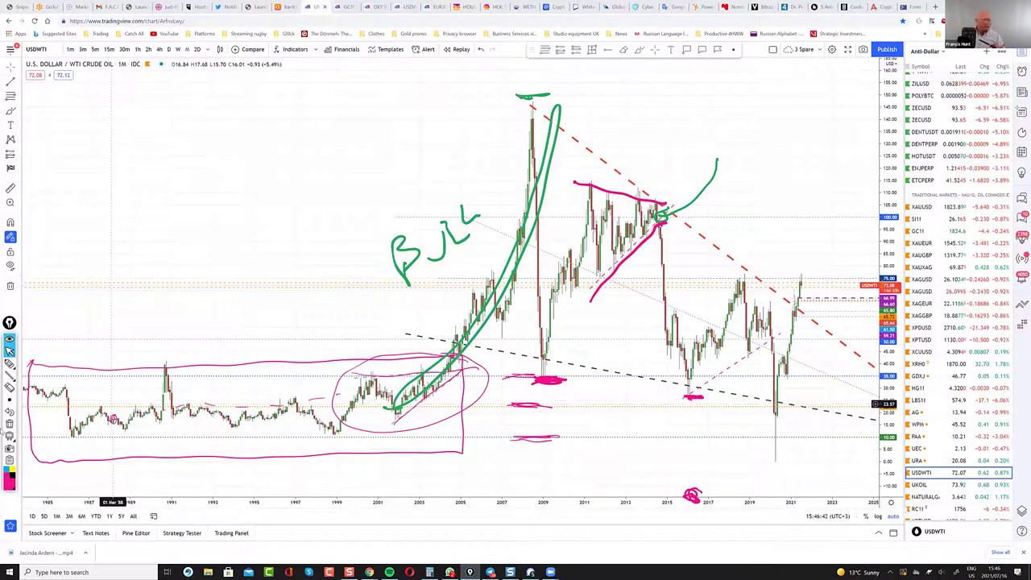
Erase the green and pink freehand scribbles, then zoom the time axis to start around 1997.
mouse_move(15, 410)
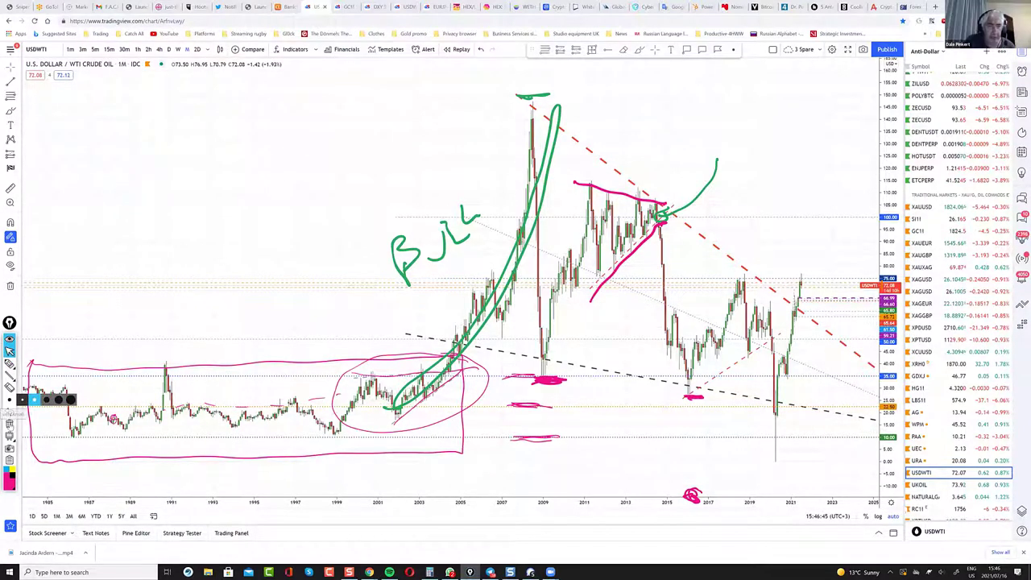
key(Escape)
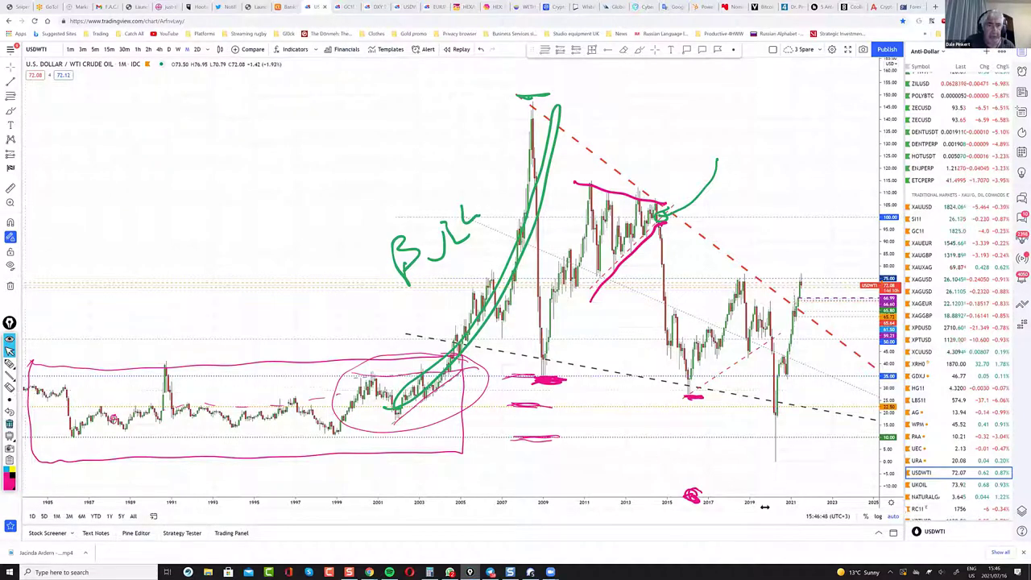
drag(760, 507, 724, 513)
scroll(724, 513, up, 3)
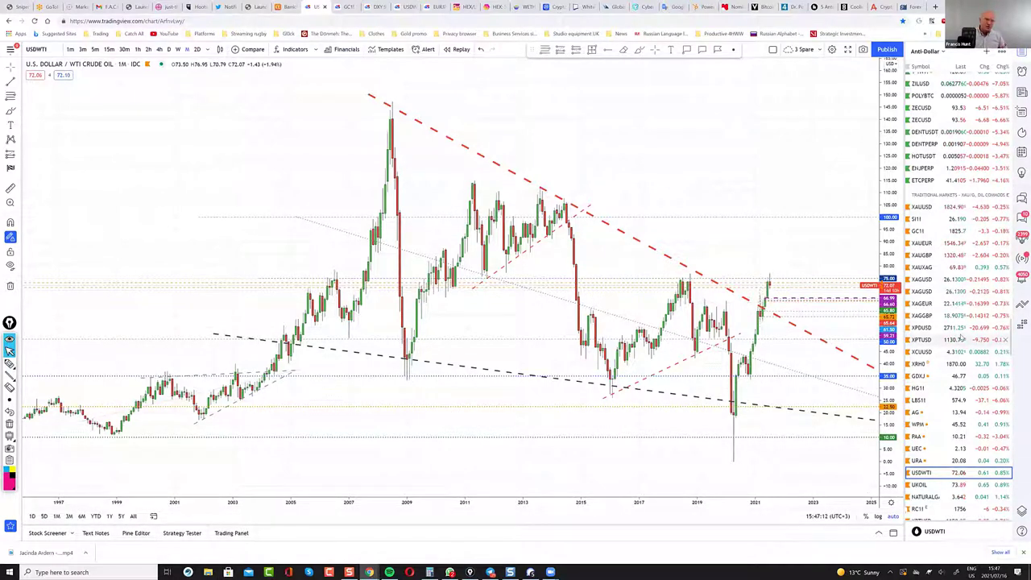
scroll(951, 399, down, 3)
Load TNX, remove all its drawings, and zoom out to show history from the late 1970s.
click(941, 411)
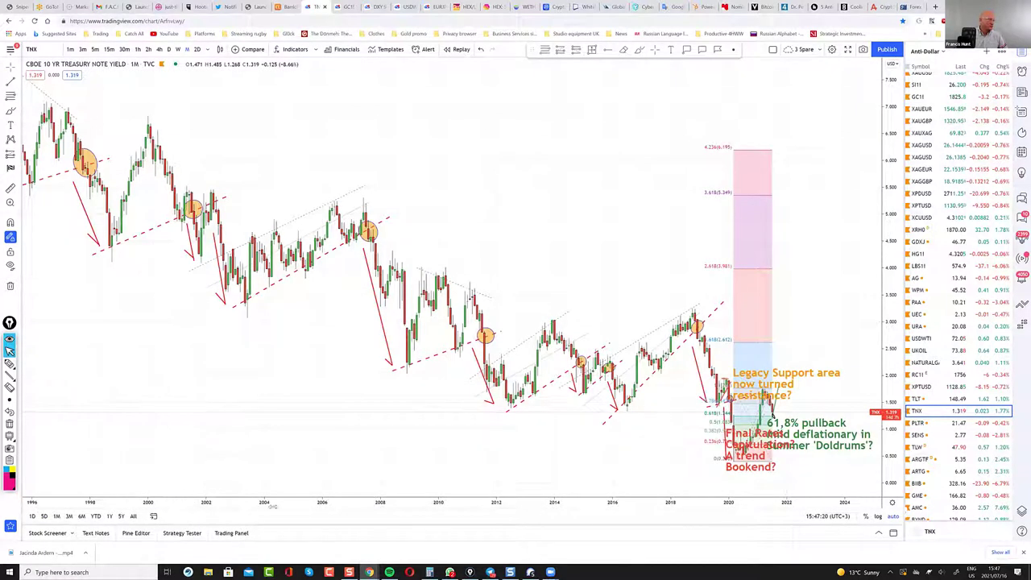
scroll(272, 506, down, 3)
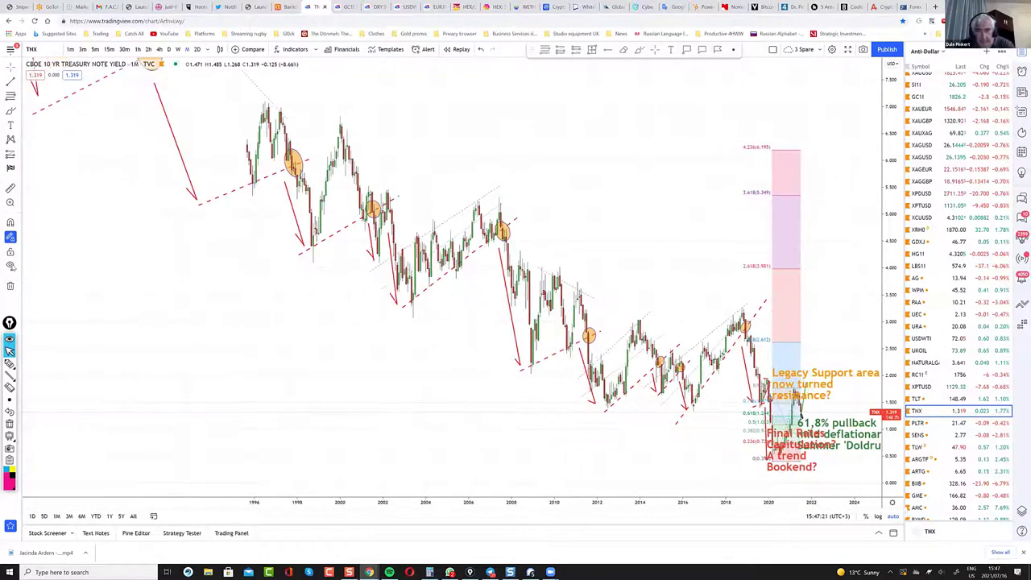
right_click(842, 435)
click(873, 502)
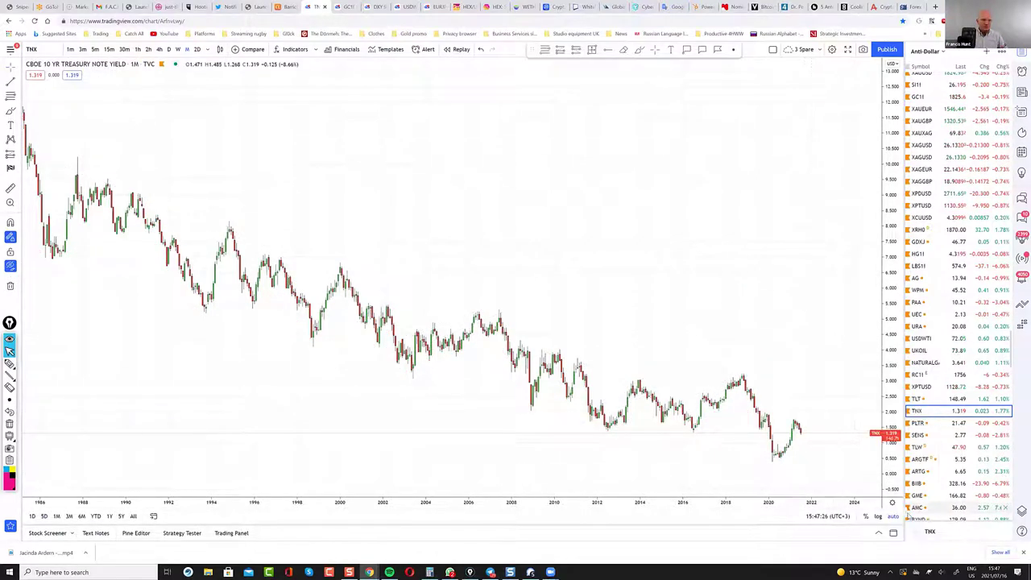
scroll(283, 494, down, 1)
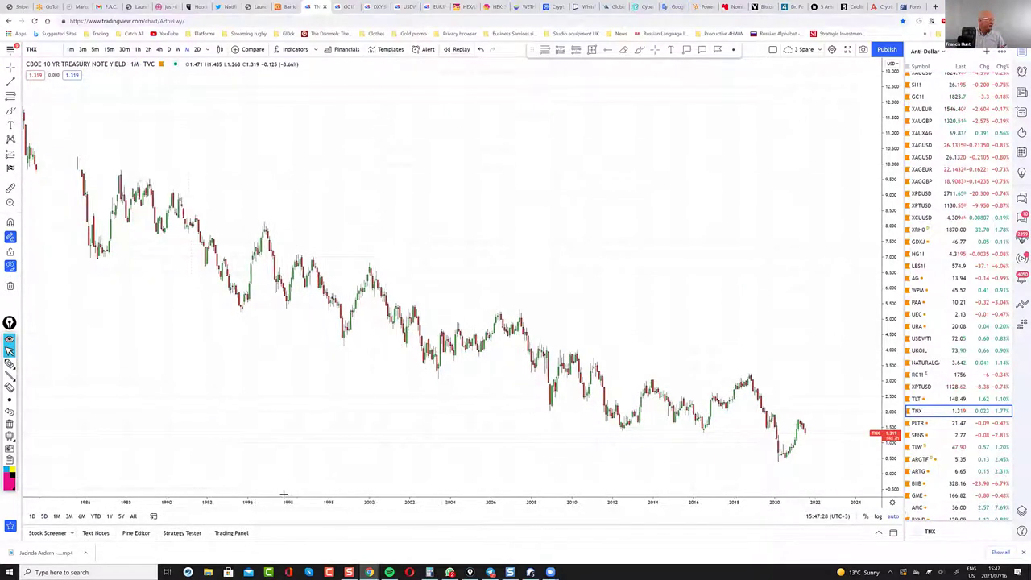
scroll(284, 493, down, 2)
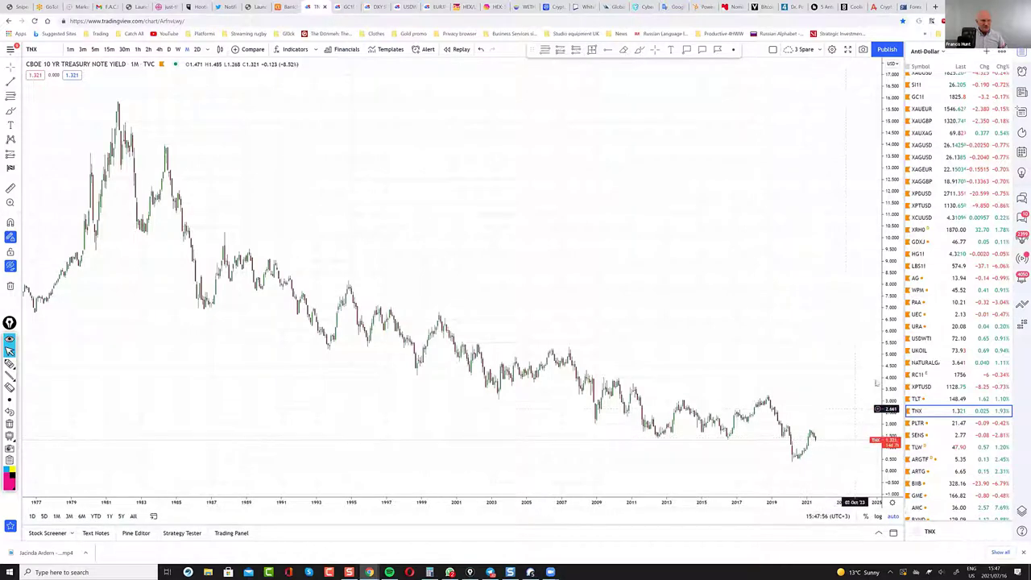
Set the TNX price scale to logarithmic and zoom out so the chart starts in 1969.
right_click(892, 359)
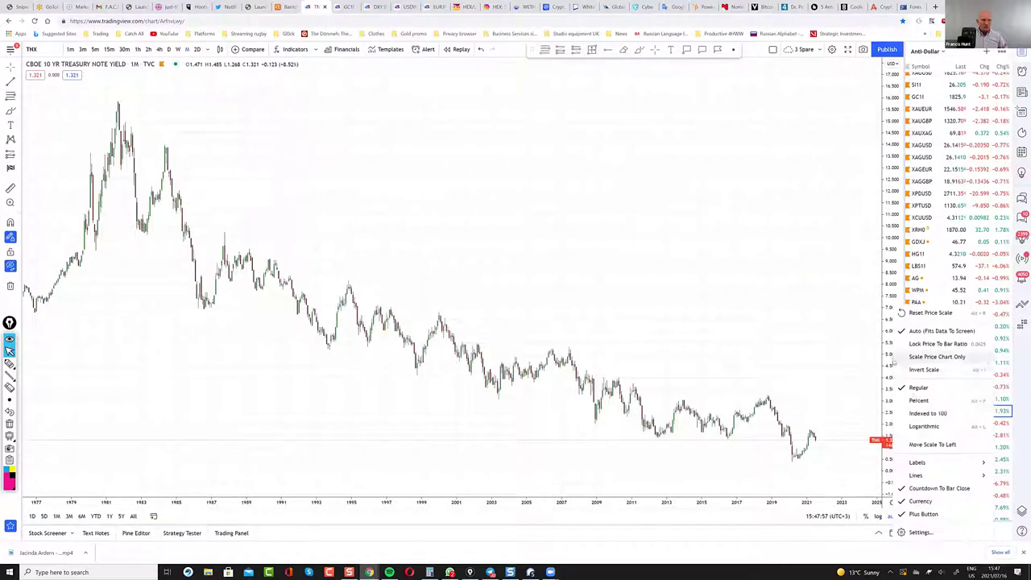
click(924, 425)
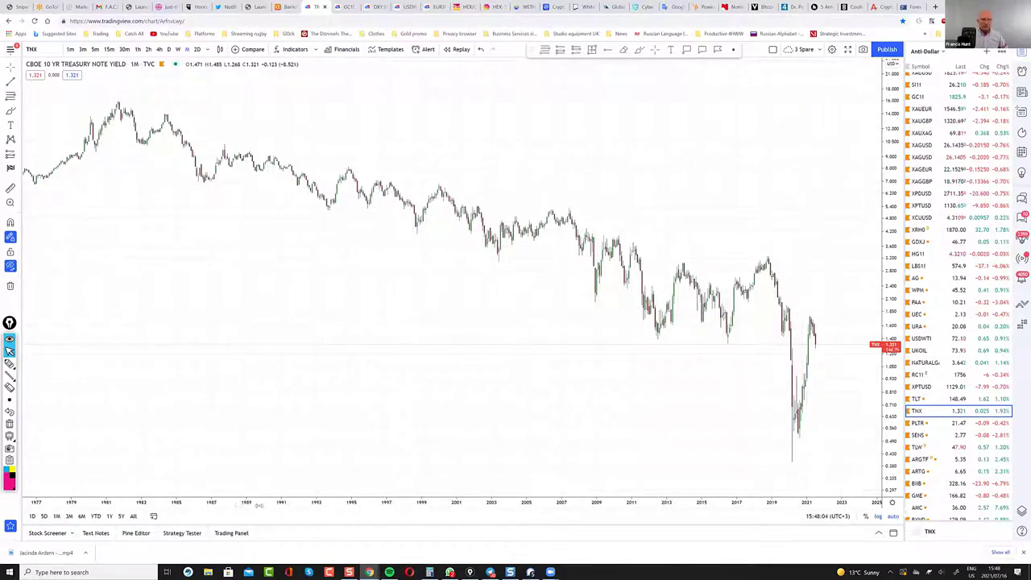
scroll(259, 505, down, 2)
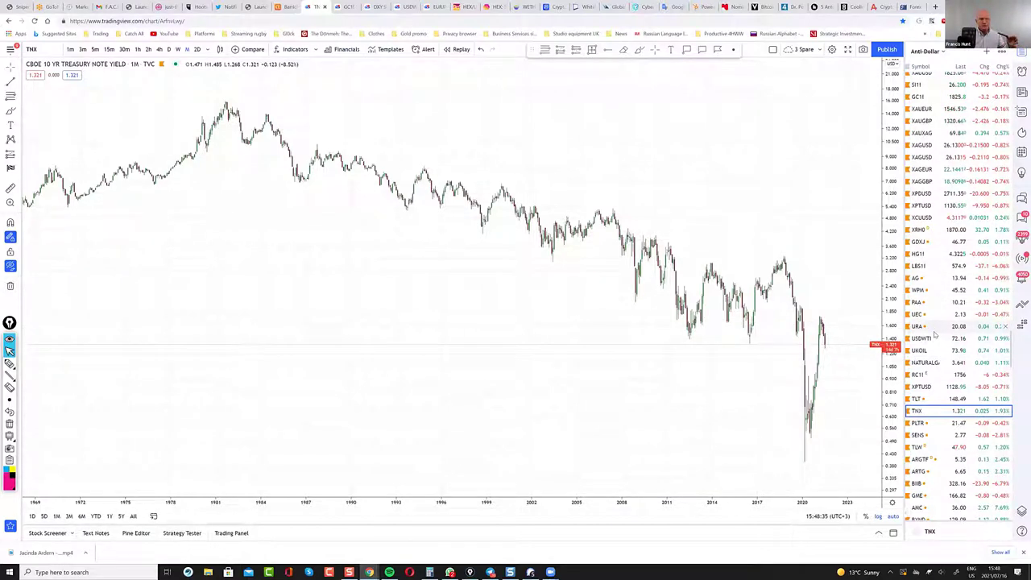
scroll(935, 337, up, 5)
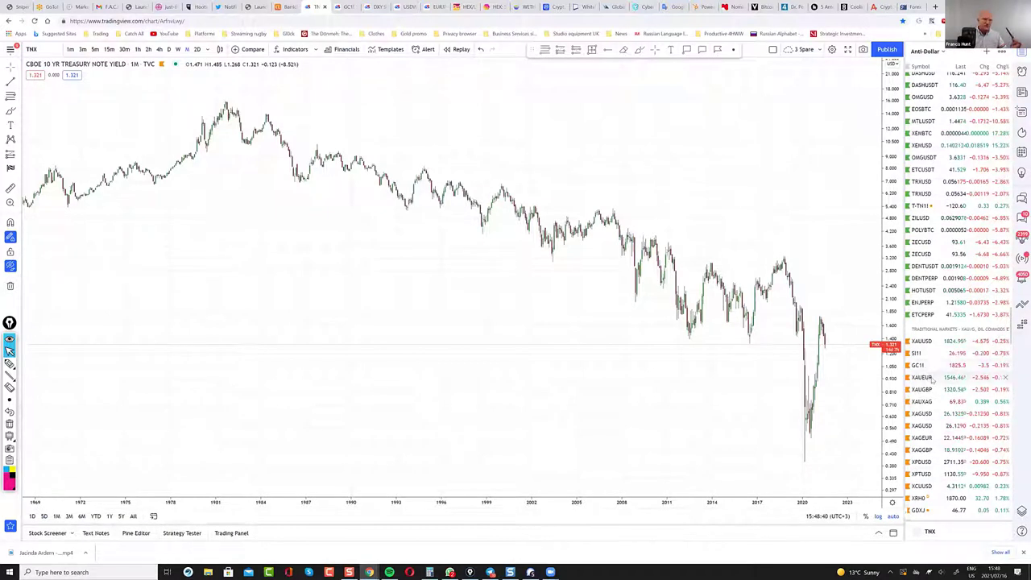
scroll(933, 380, down, 8)
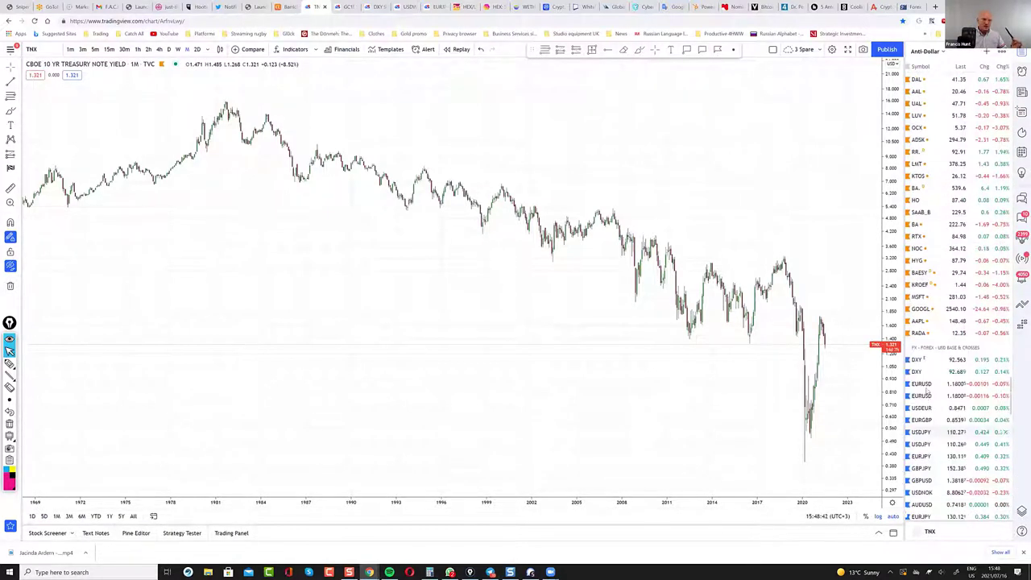
Load the DXY monthly chart and scroll to show its wave labels 1–3 and boxed highs and lows.
click(925, 359)
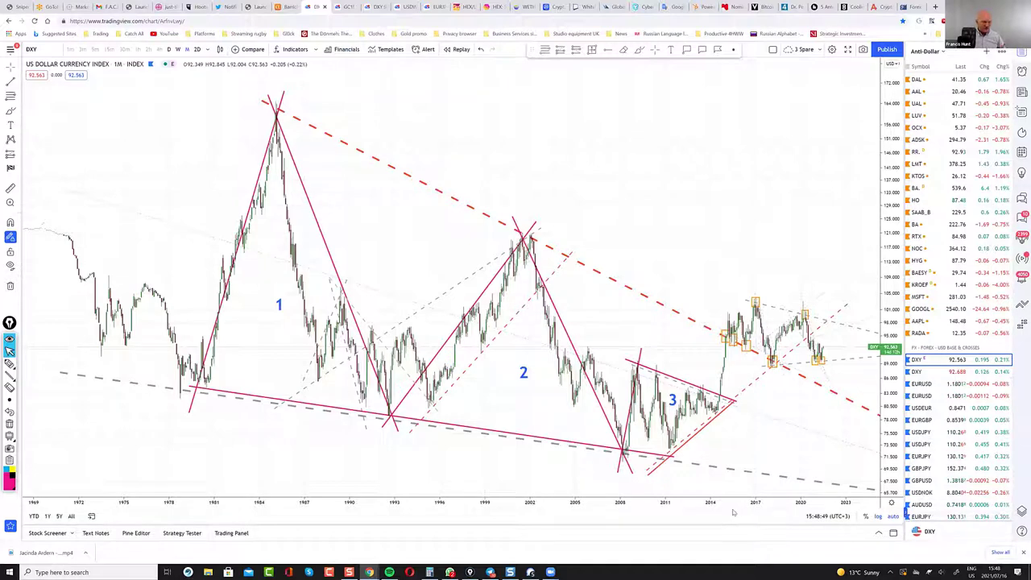
scroll(725, 505, up, 2)
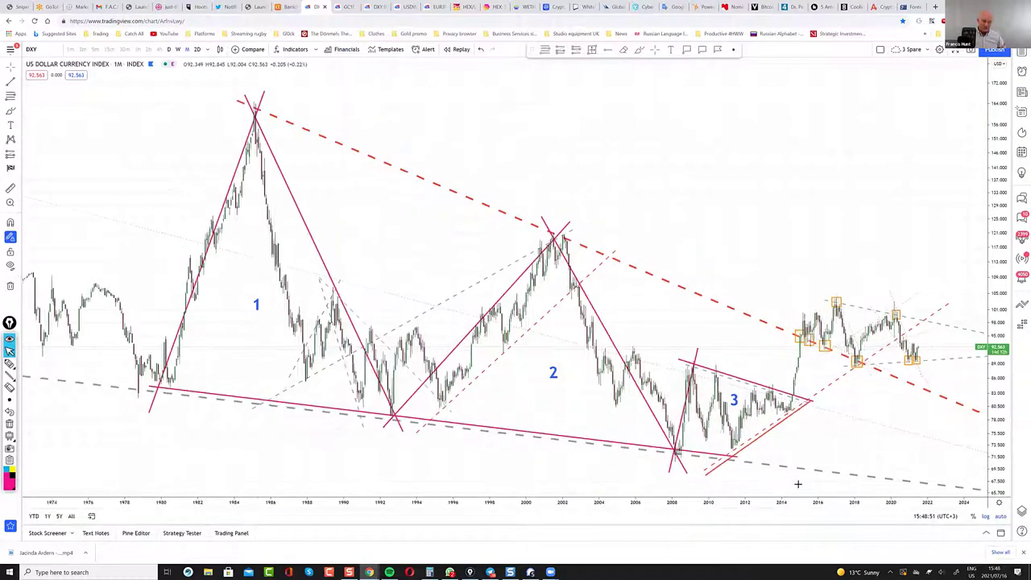
scroll(921, 411, right, 2)
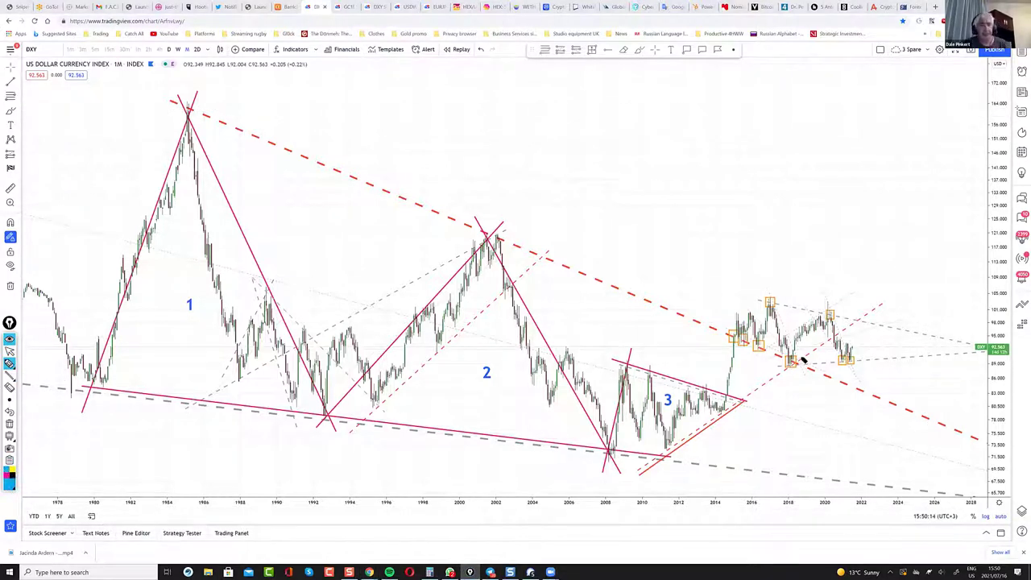
drag(798, 353, 841, 351)
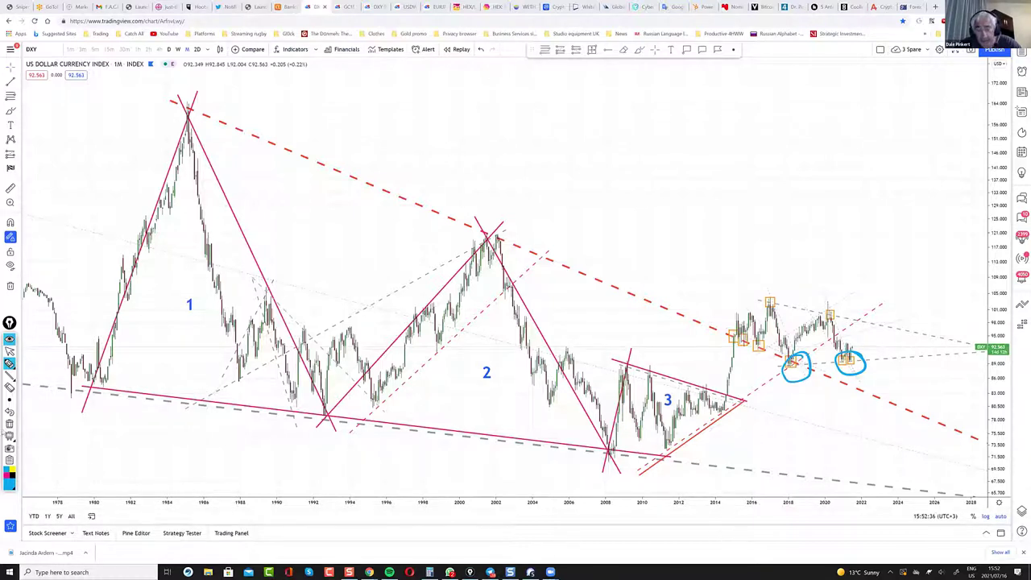
click(470, 572)
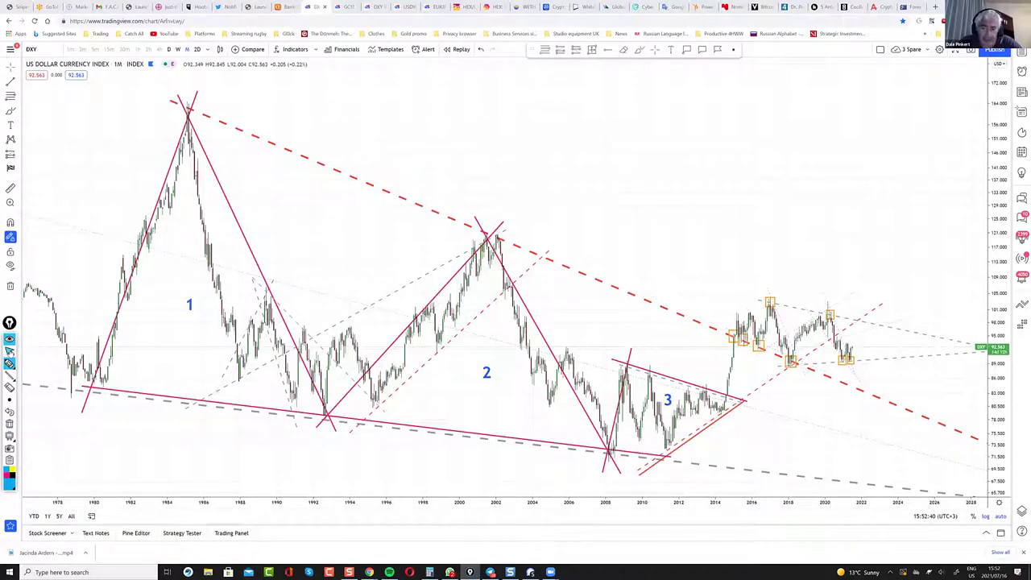
Load Gold Futures GC1!, hide all its drawings, and compress the time axis back to the mid-1970s.
click(1017, 208)
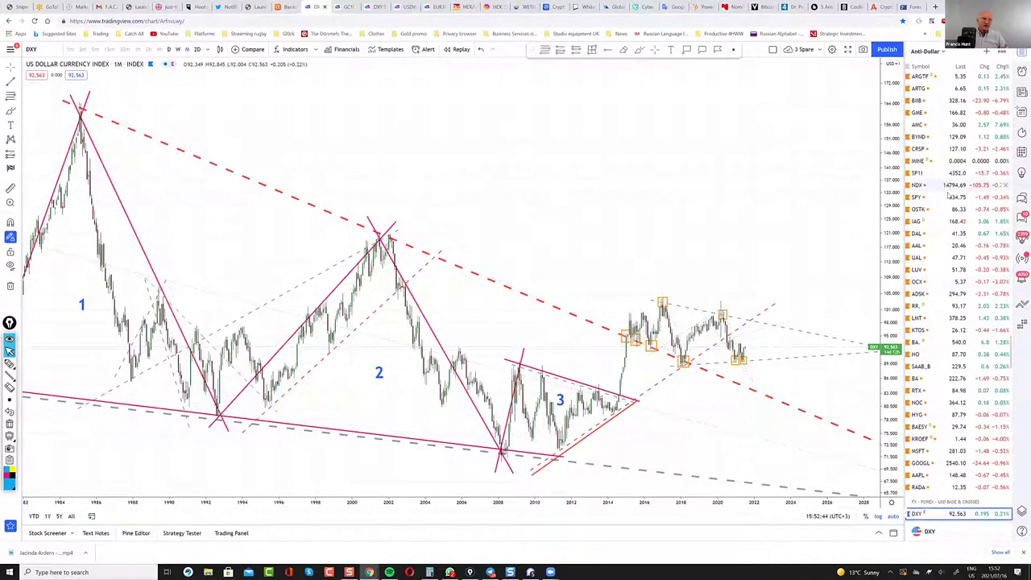
scroll(947, 209, down, 10)
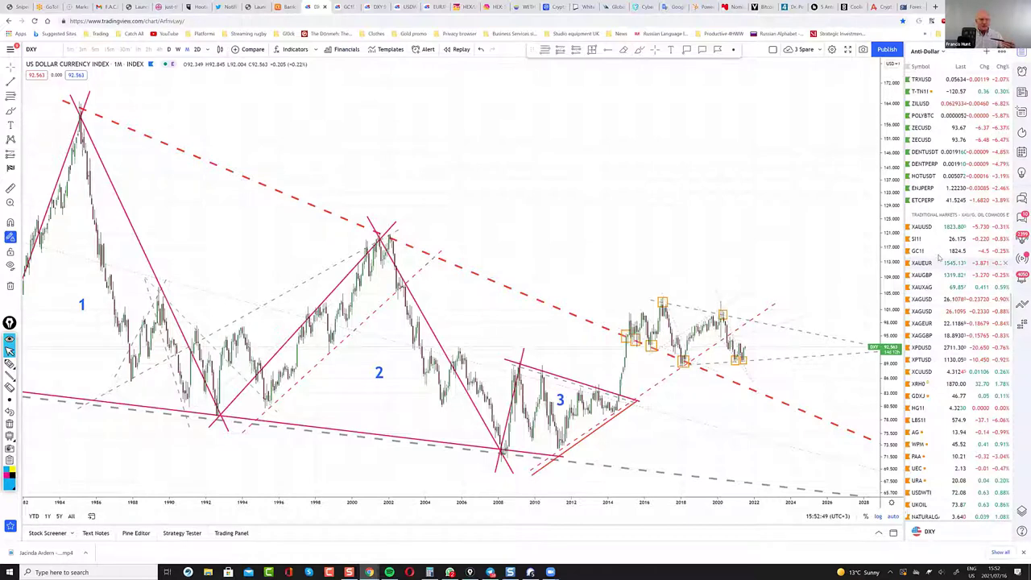
click(939, 253)
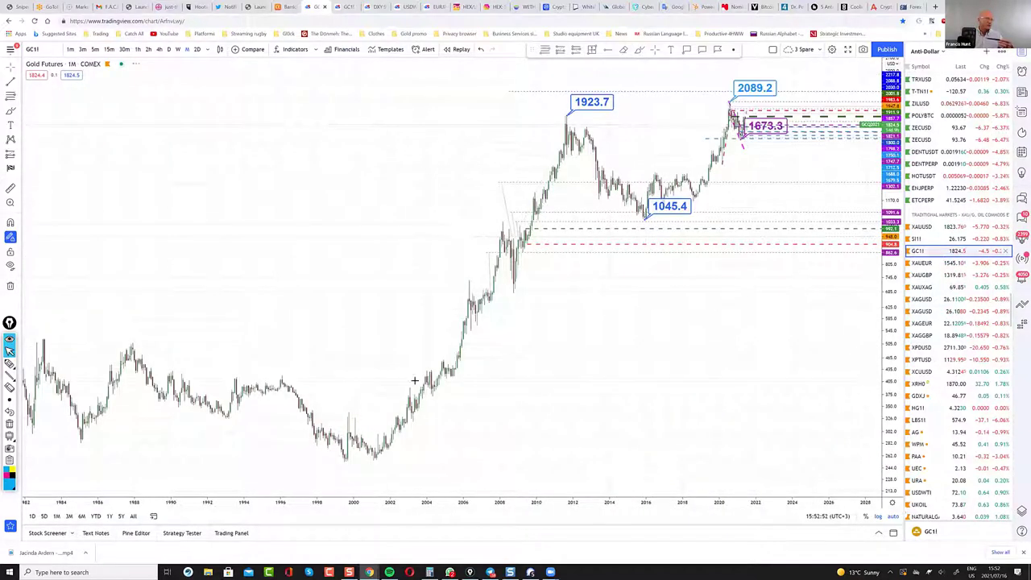
click(11, 267)
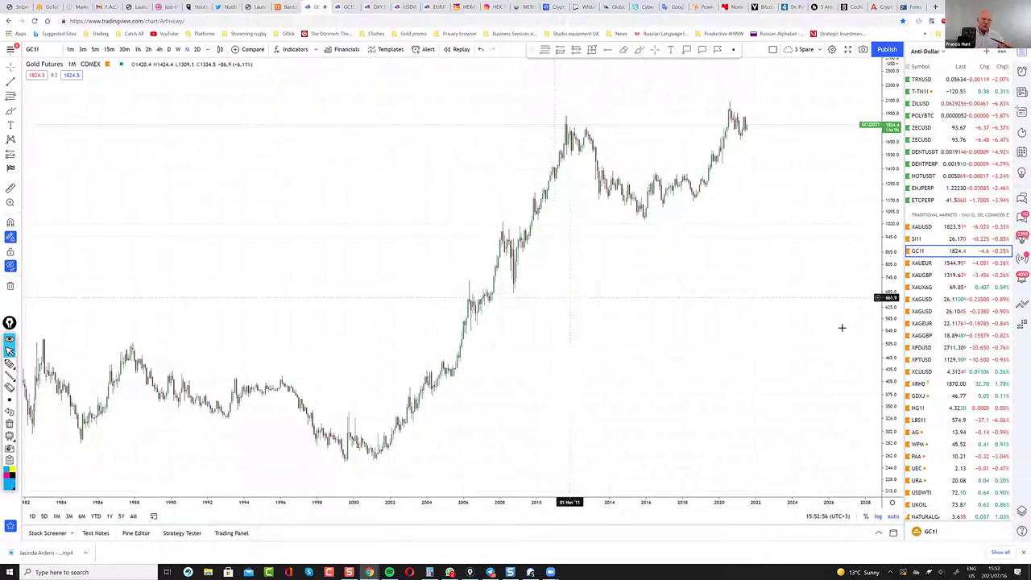
drag(294, 501, 444, 494)
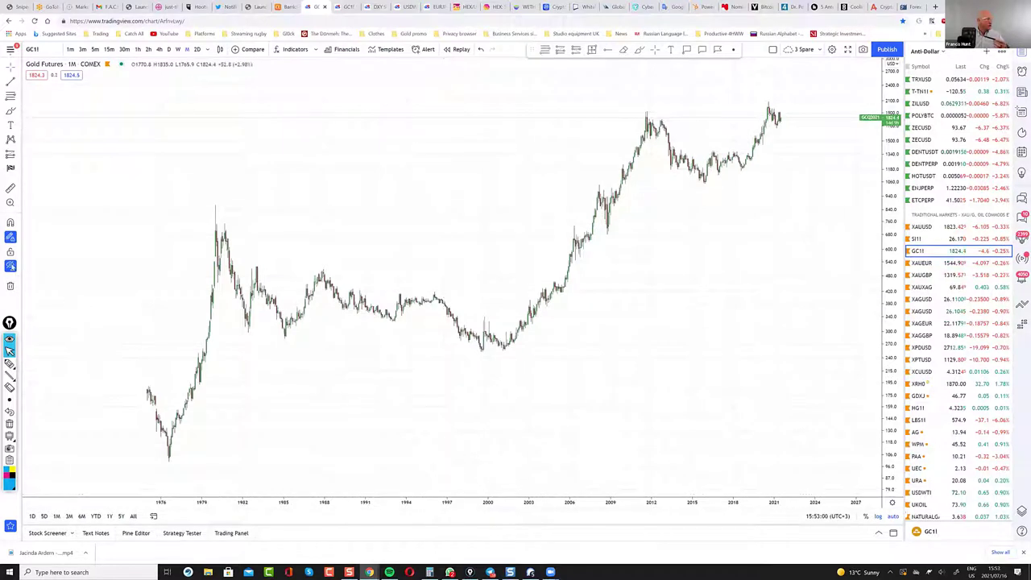
click(10, 267)
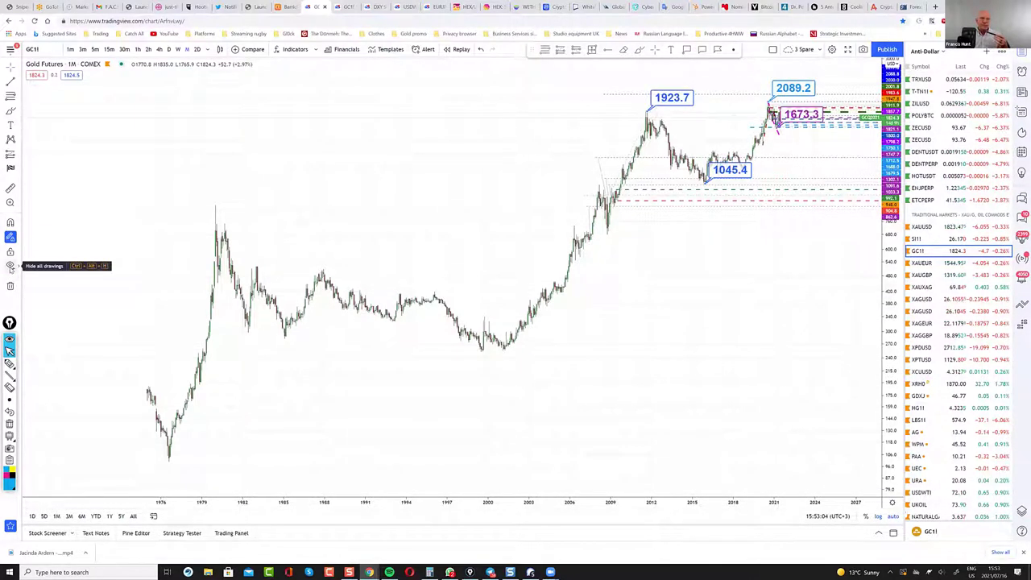
click(10, 267)
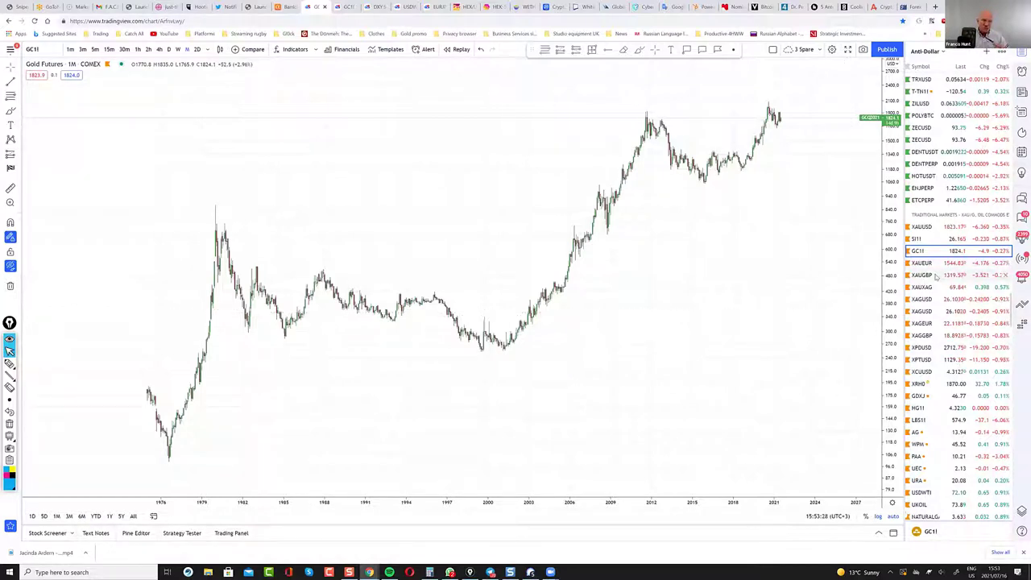
Load XAUGBP, widen the candles, and anchor a trend line at the 2011 high.
click(935, 275)
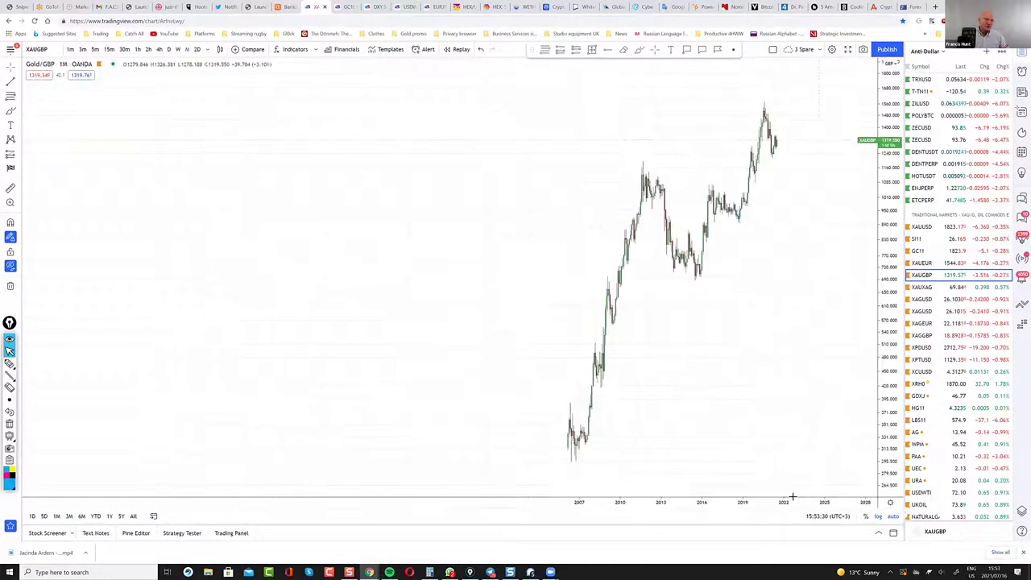
drag(773, 504, 444, 503)
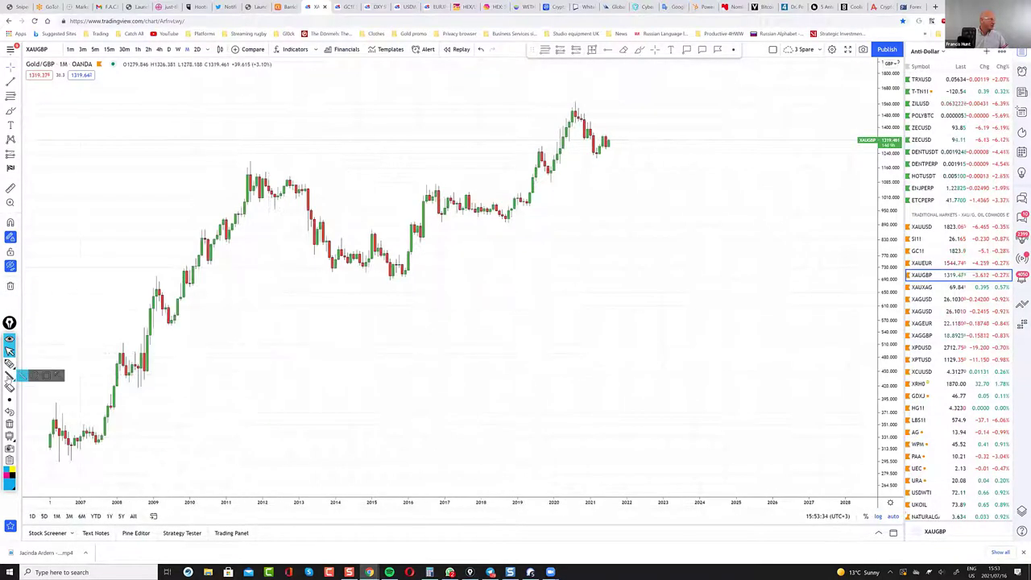
click(10, 377)
click(237, 159)
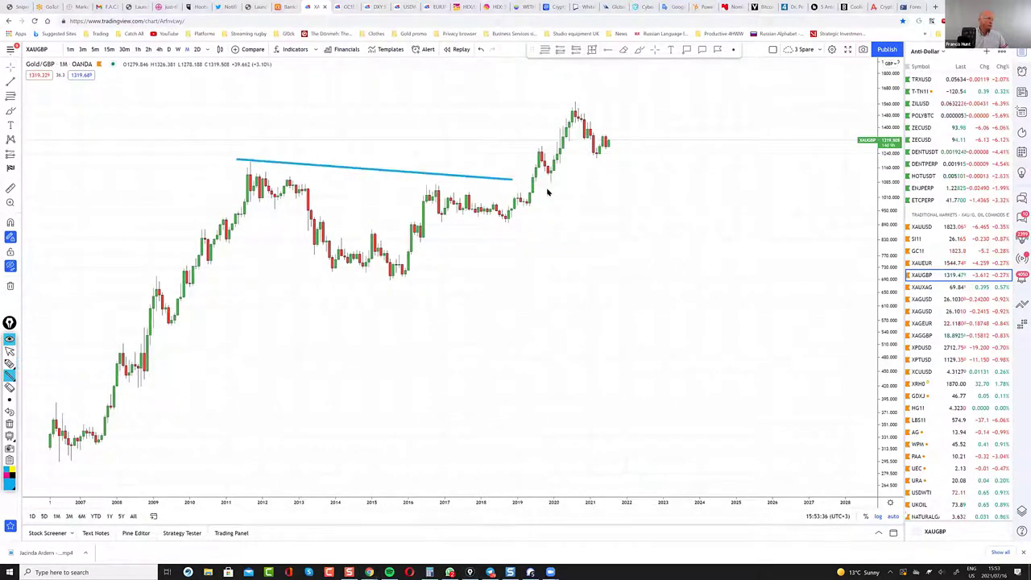
End the falling trend line near 2021 and start a rising line from the 2015 low.
click(599, 200)
click(373, 286)
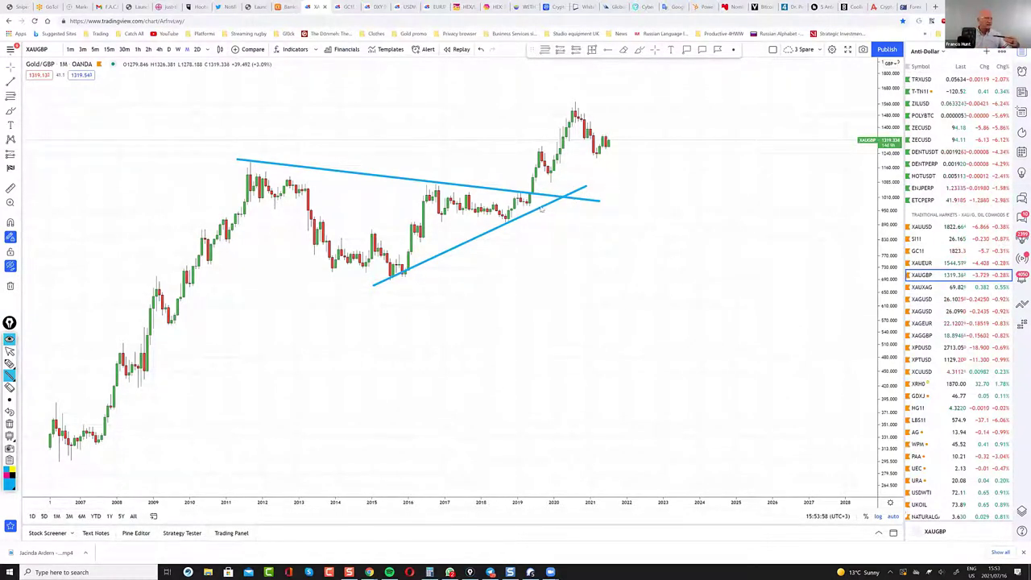
Brush X-ended vertical lines from the apex and 2020 peak to the time axis, then load XAUEUR.
mouse_move(545, 502)
mouse_down()
mouse_move(542, 491)
mouse_move(532, 498)
mouse_up()
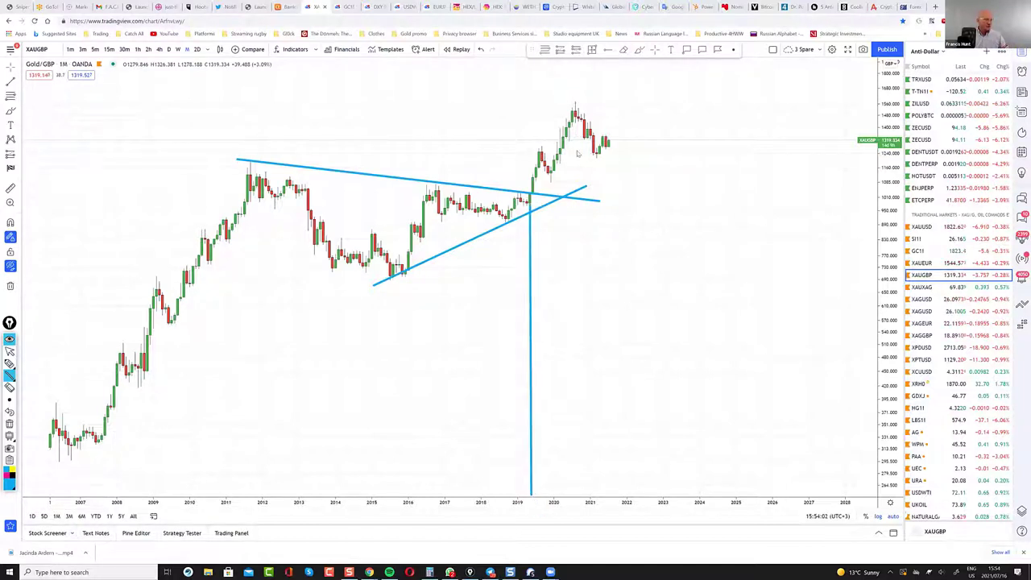
mouse_move(573, 98)
mouse_down()
mouse_move(583, 426)
mouse_move(568, 502)
mouse_up()
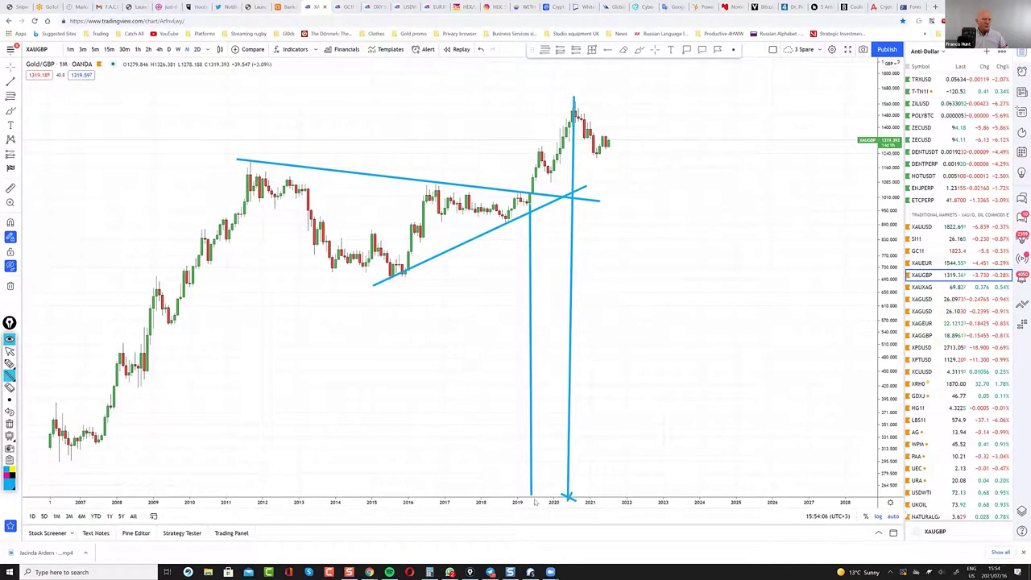
click(530, 499)
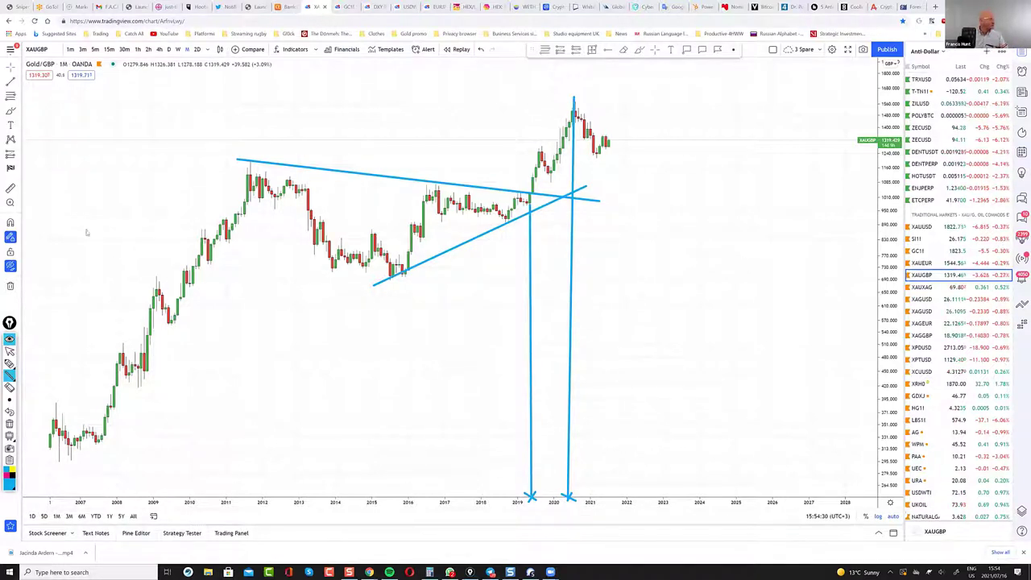
click(12, 351)
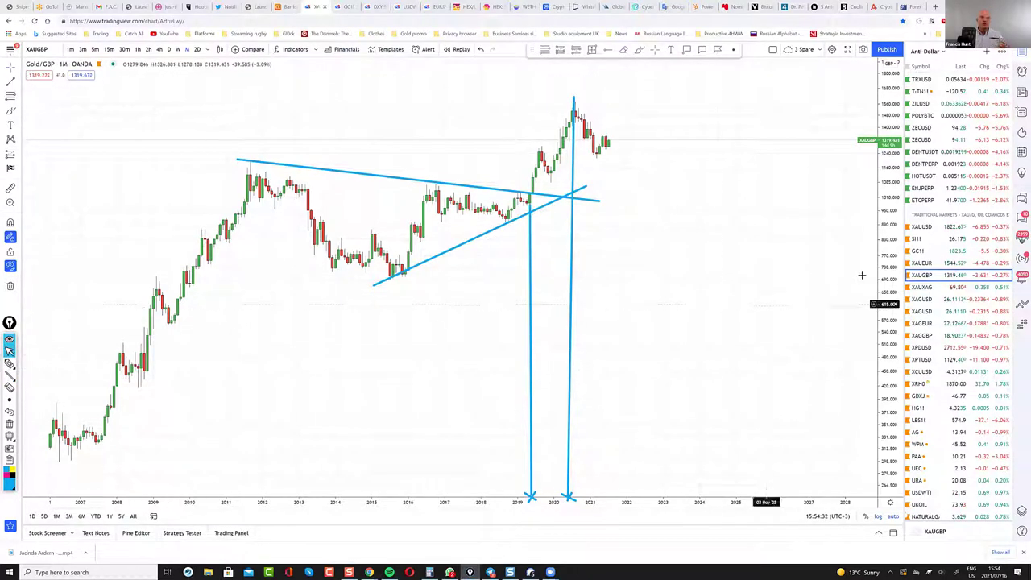
click(915, 264)
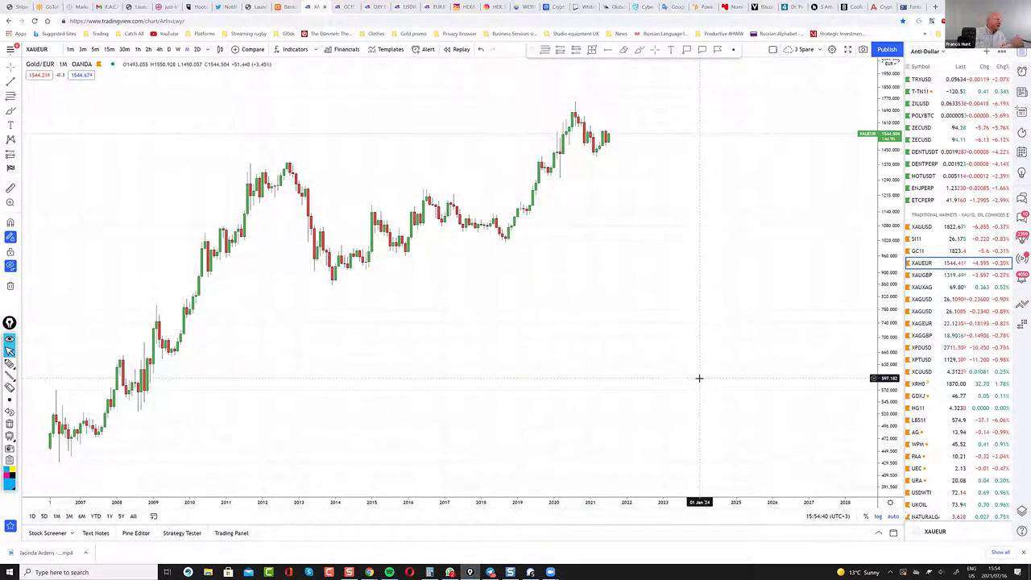
click(10, 375)
click(269, 149)
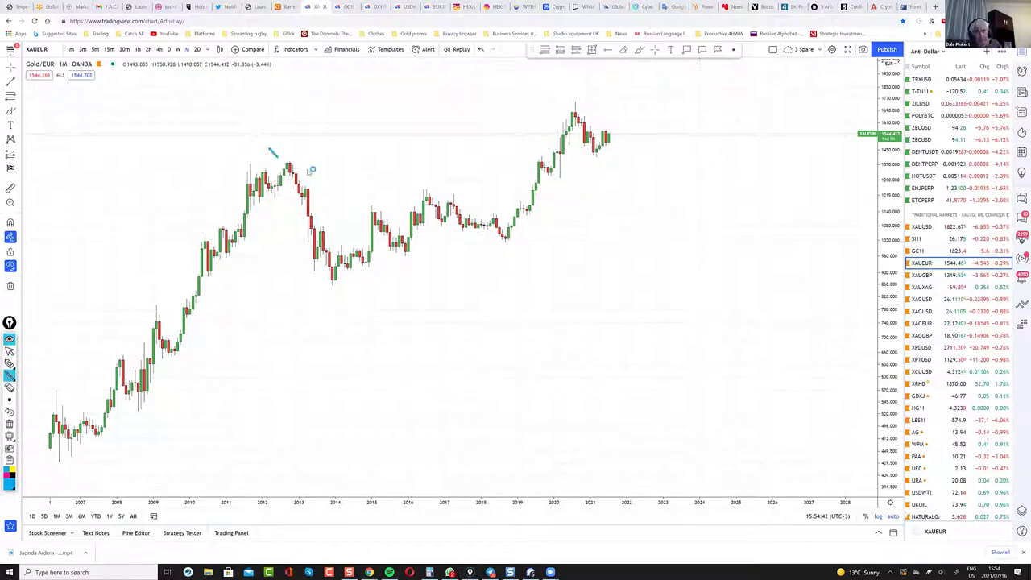
click(553, 211)
click(312, 292)
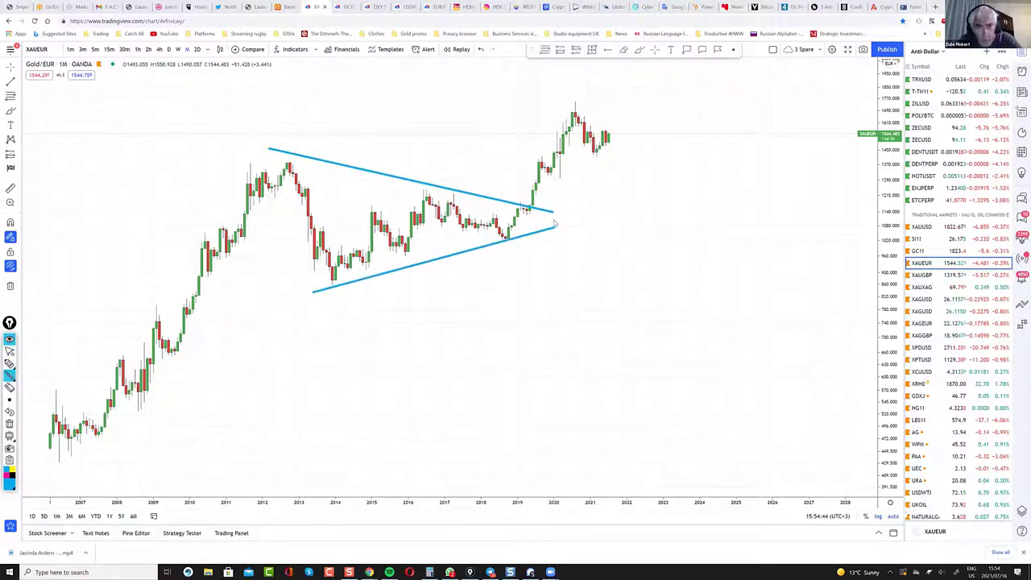
click(560, 229)
mouse_move(133, 400)
mouse_down()
mouse_move(279, 151)
mouse_move(339, 290)
mouse_move(441, 193)
mouse_move(501, 236)
mouse_move(524, 204)
mouse_move(574, 199)
mouse_move(532, 208)
mouse_move(585, 98)
mouse_move(578, 96)
mouse_up()
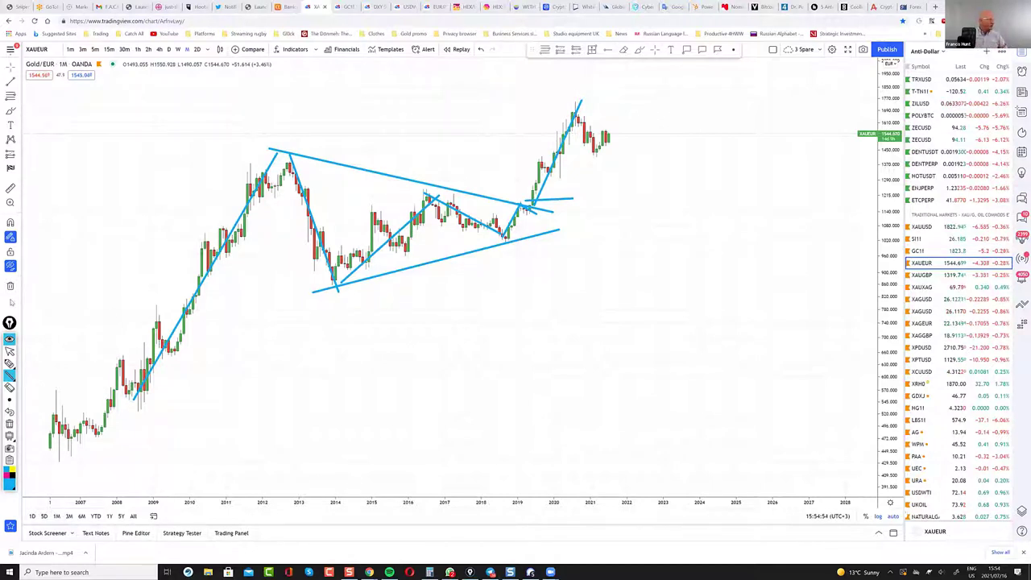
click(12, 427)
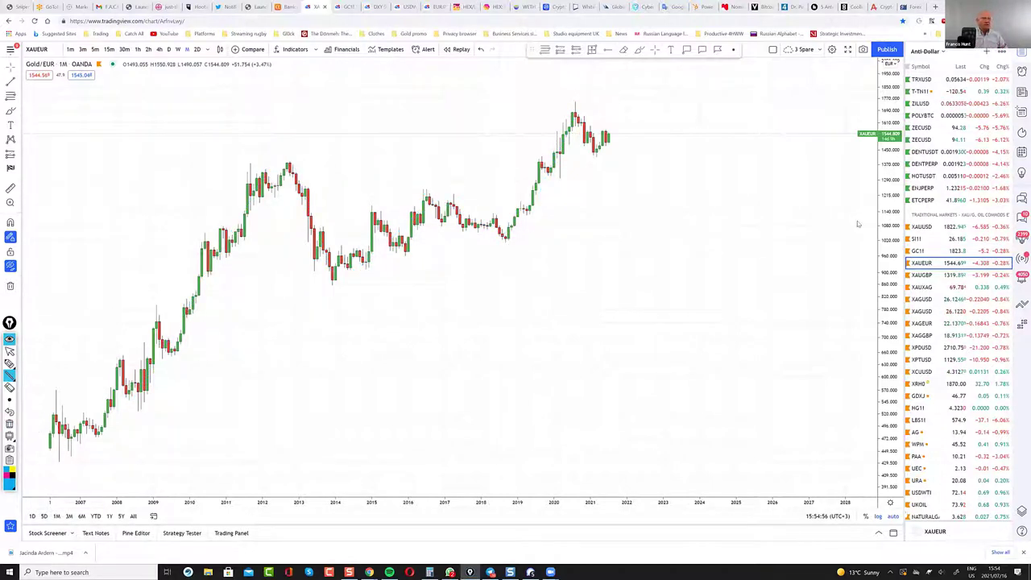
Switch the price scale from logarithmic back to regular and load Silver Futures SI1!
click(9, 353)
right_click(890, 197)
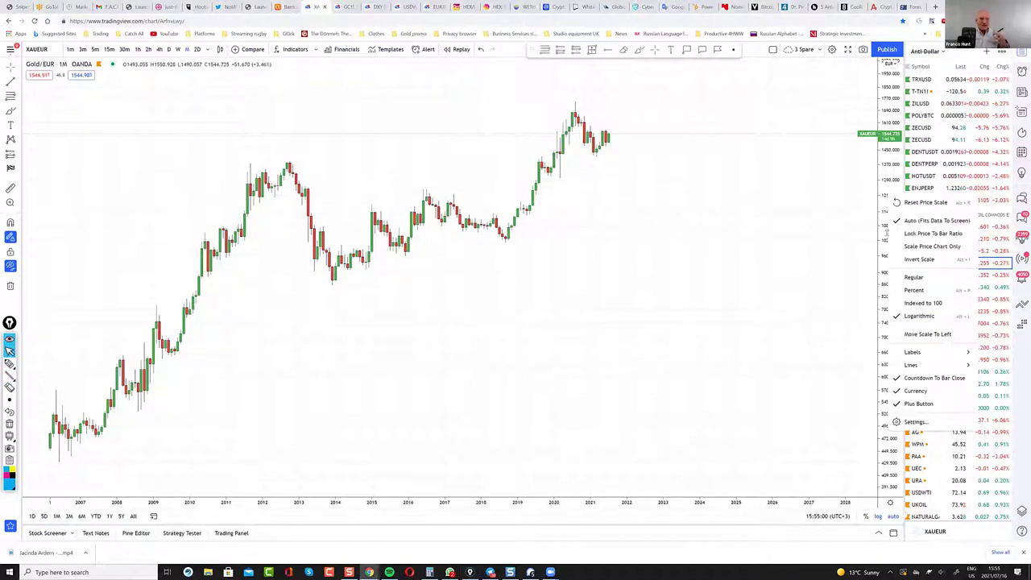
click(913, 277)
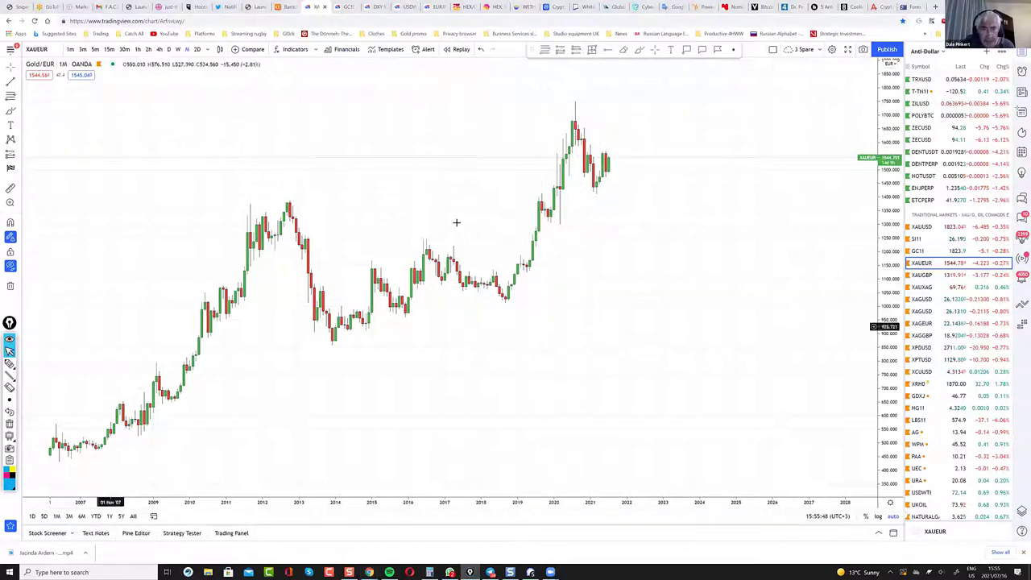
click(924, 240)
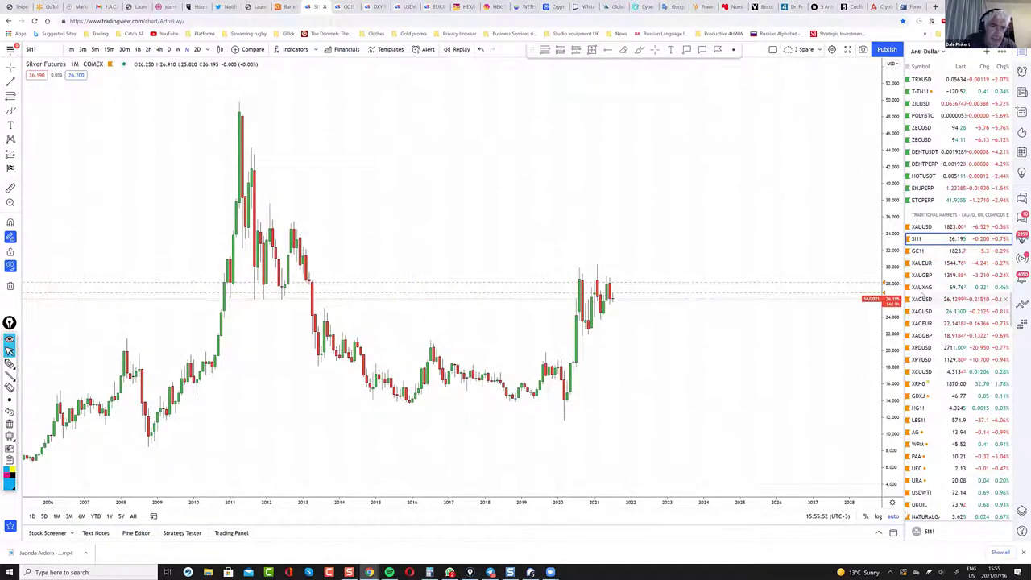
Switch to the XAUXAG Gold/Silver monthly chart and frame the time axis from 2007 onward.
click(923, 288)
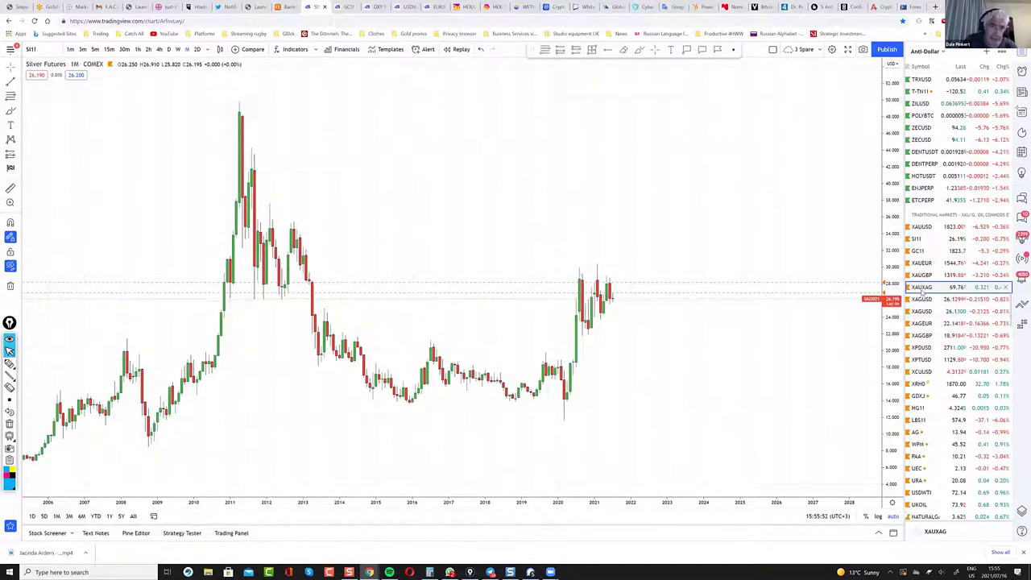
right_click(444, 421)
drag(437, 493, 604, 494)
drag(473, 501, 596, 501)
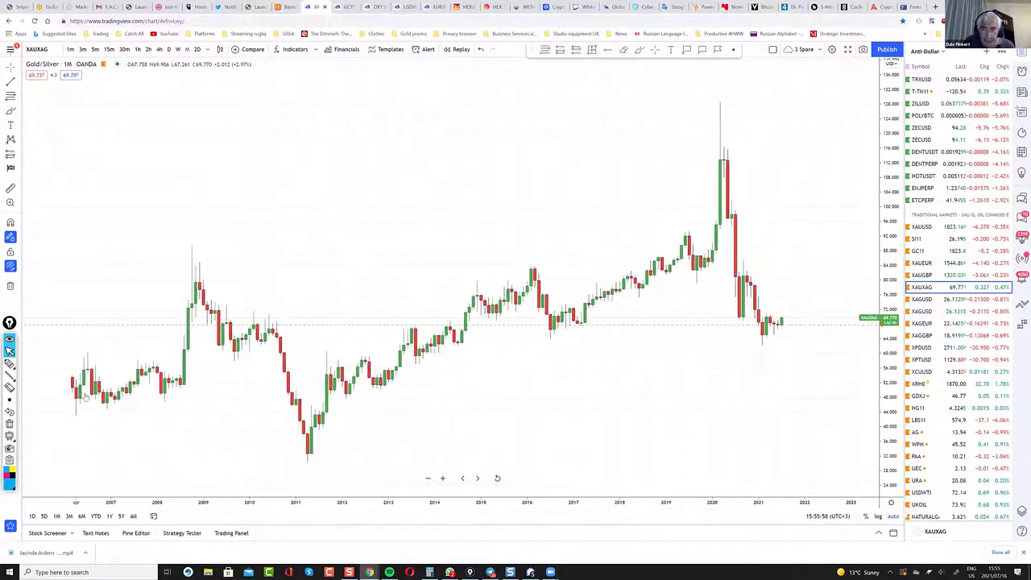
Briefly show the drawings, hide them again, and reset the chart so the price scale refits.
click(11, 268)
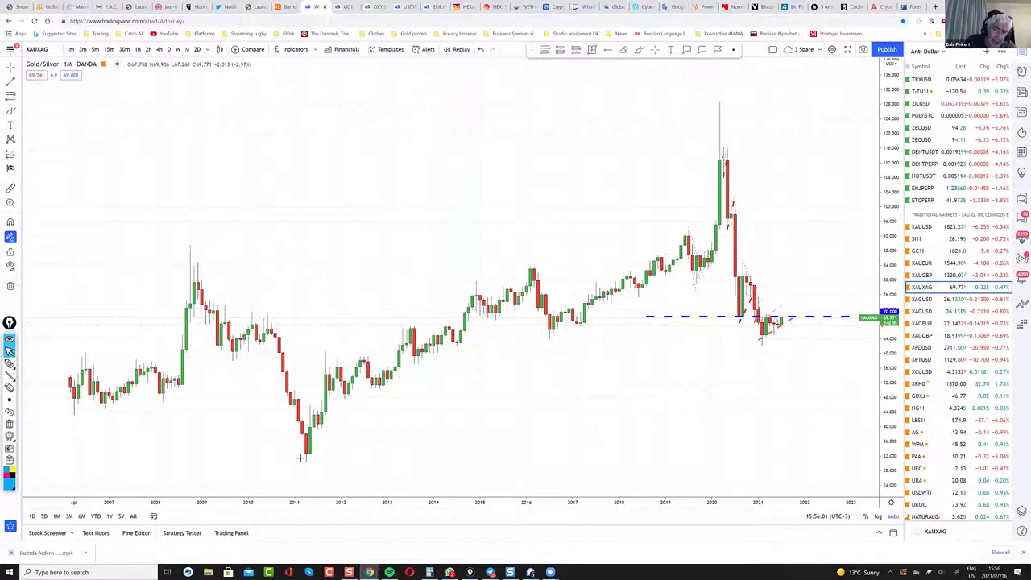
key(ctrl+alt+h)
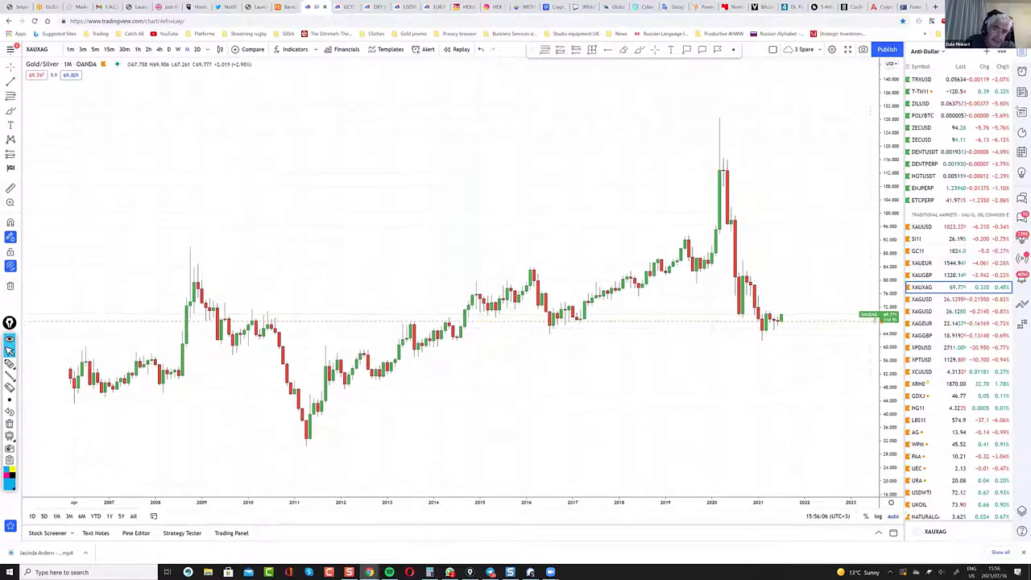
right_click(805, 389)
click(767, 388)
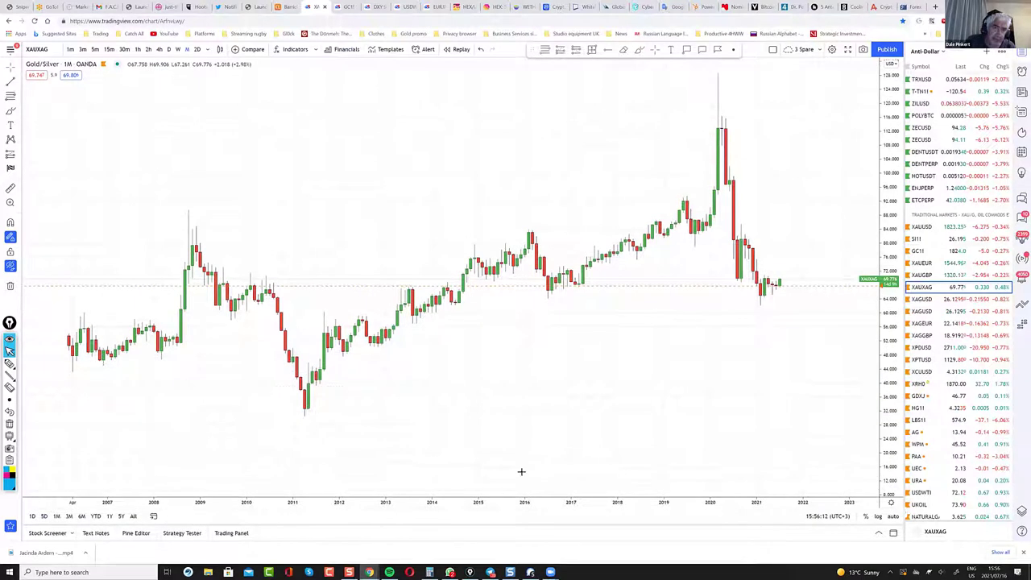
drag(299, 508, 271, 508)
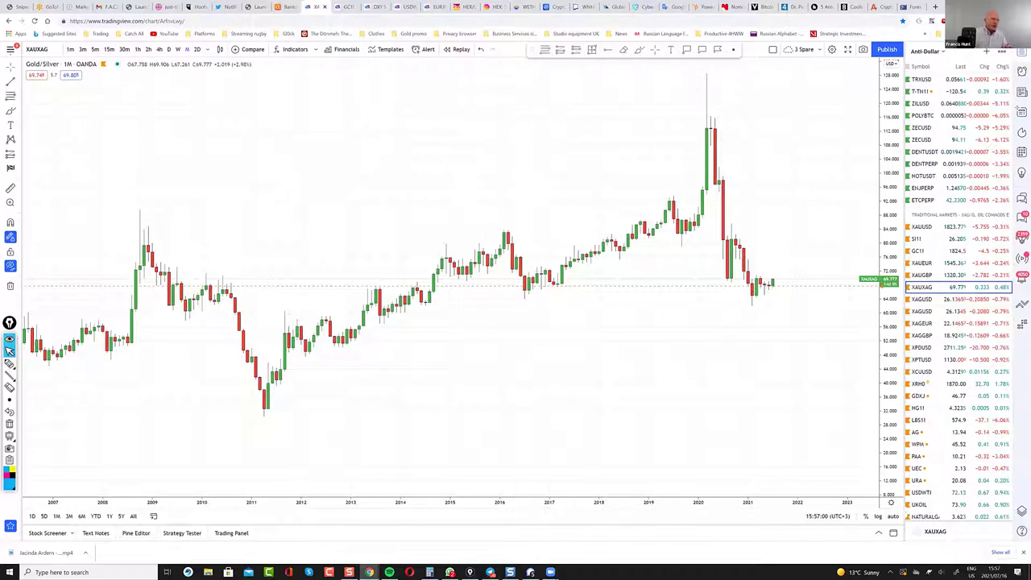
Circle the 2020 peak, draw three wedge trend lines, an arrow to the spike, and a line near 72.
mouse_move(10, 364)
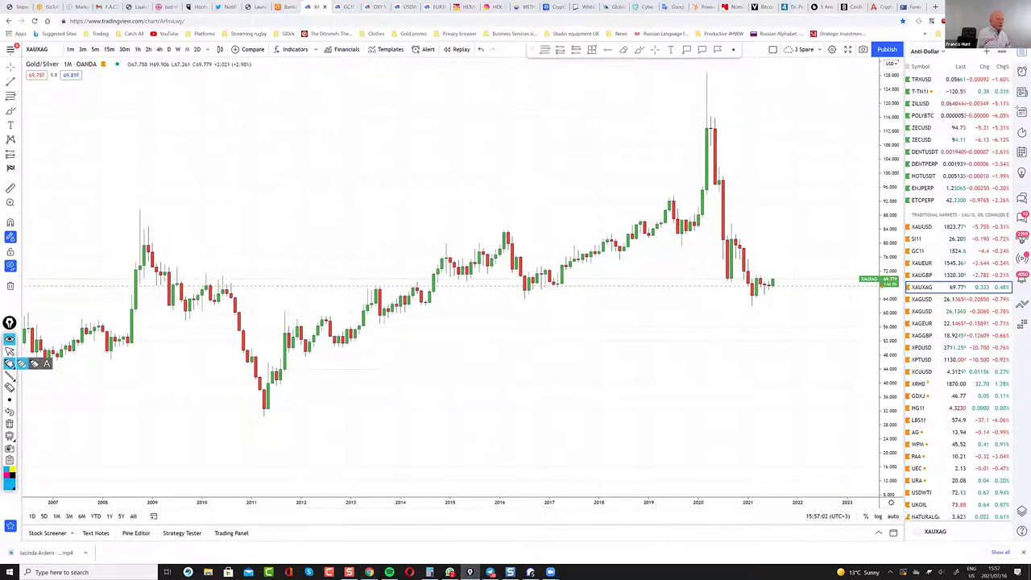
drag(711, 84, 702, 63)
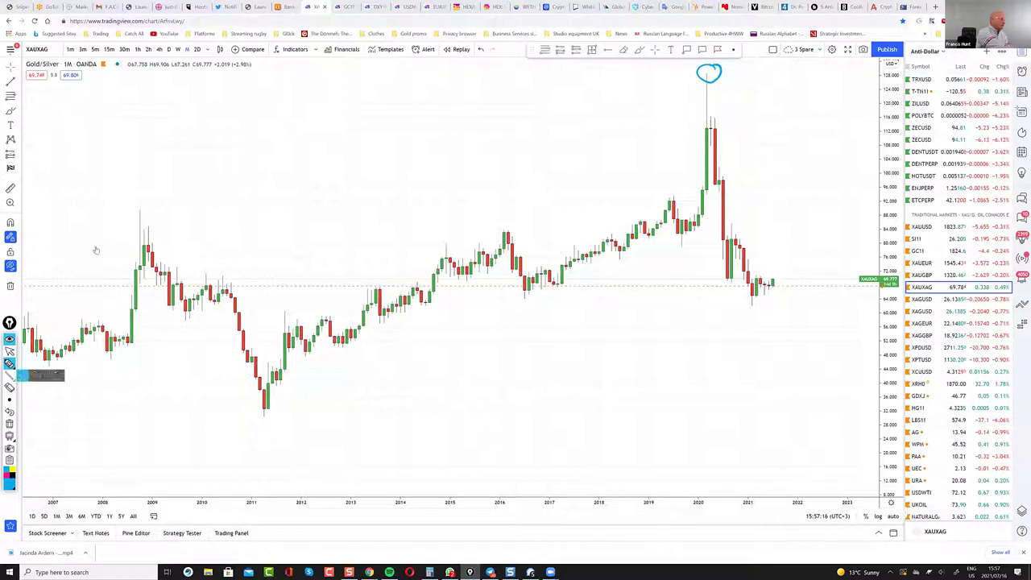
mouse_move(111, 239)
mouse_down()
mouse_move(636, 185)
mouse_move(746, 183)
mouse_up()
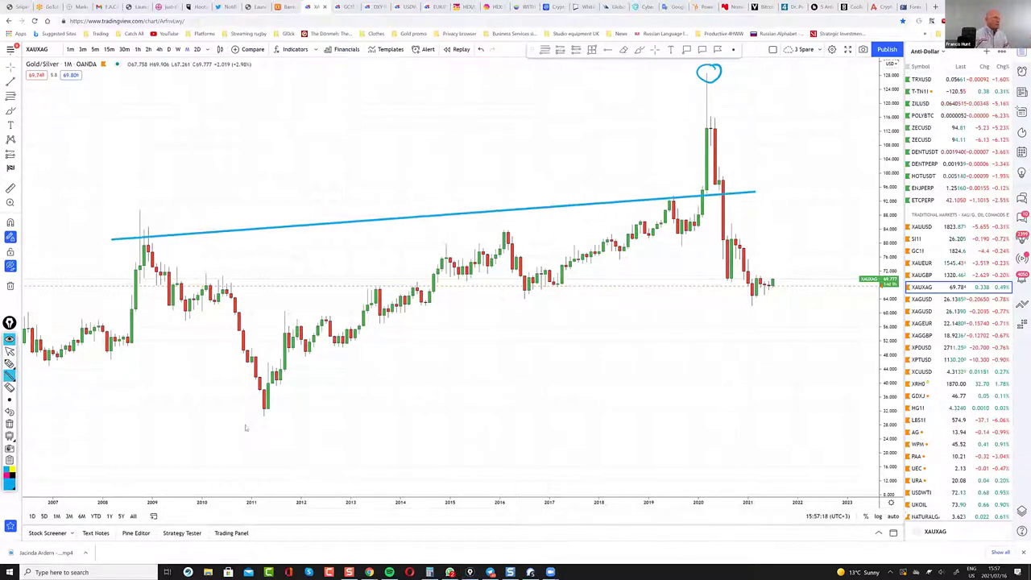
drag(243, 424, 761, 195)
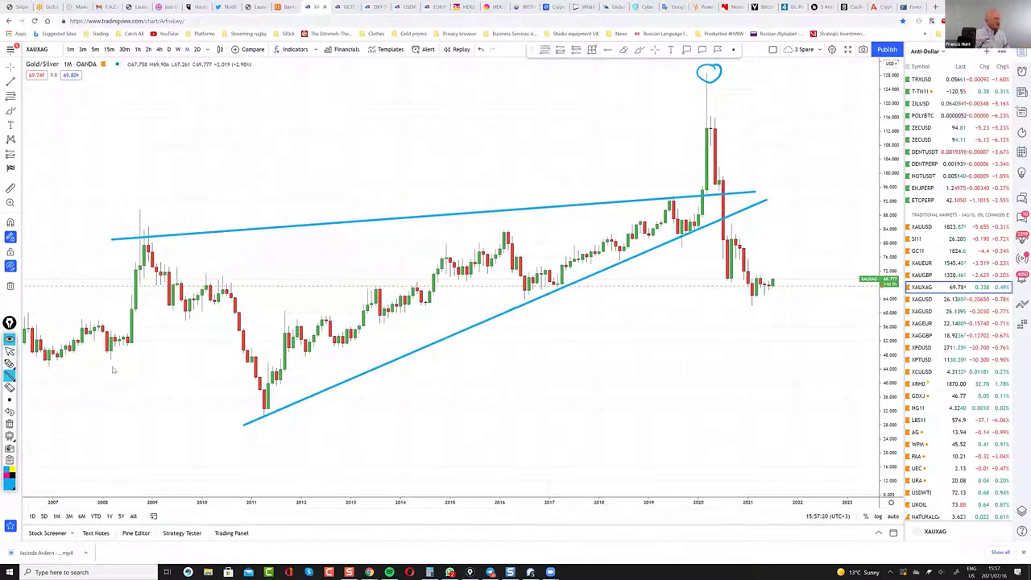
drag(115, 374, 748, 196)
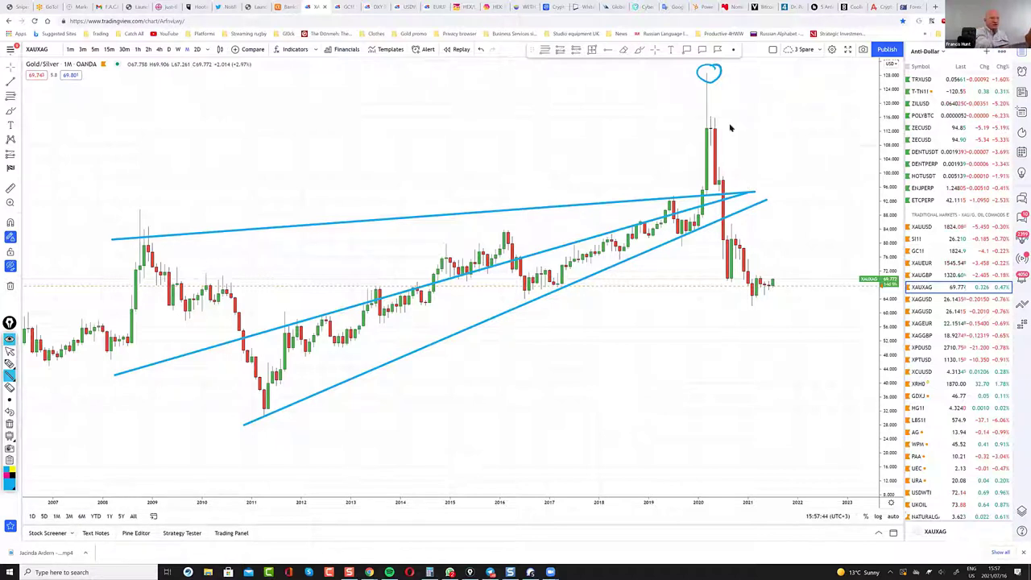
mouse_move(731, 128)
mouse_down()
mouse_move(789, 98)
mouse_move(729, 125)
mouse_up()
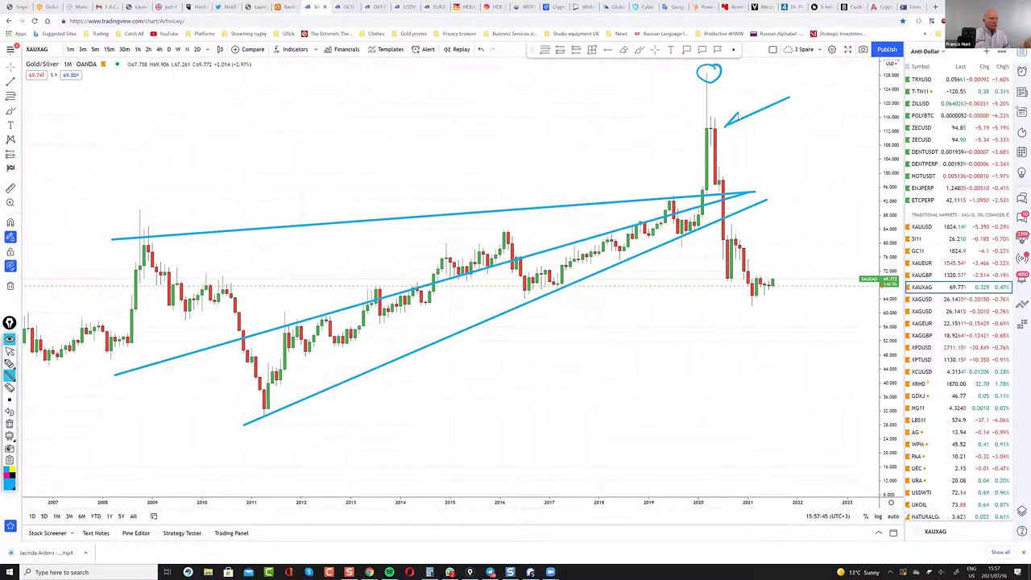
drag(24, 276, 869, 267)
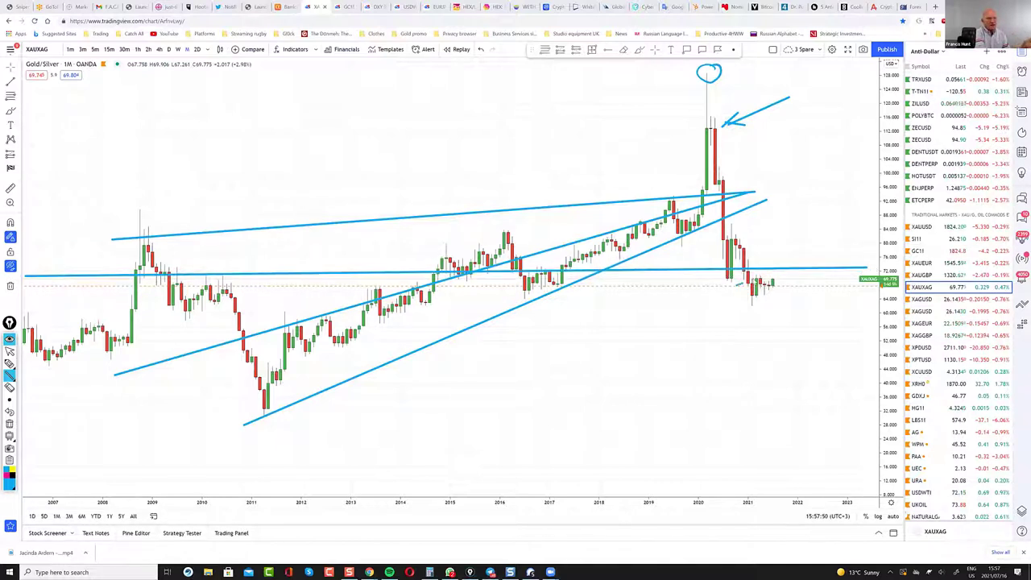
Draw a two-line 2021 channel and steep downward projection, then remove all drawings and restore the crosshair.
drag(737, 286, 783, 263)
drag(744, 307, 793, 274)
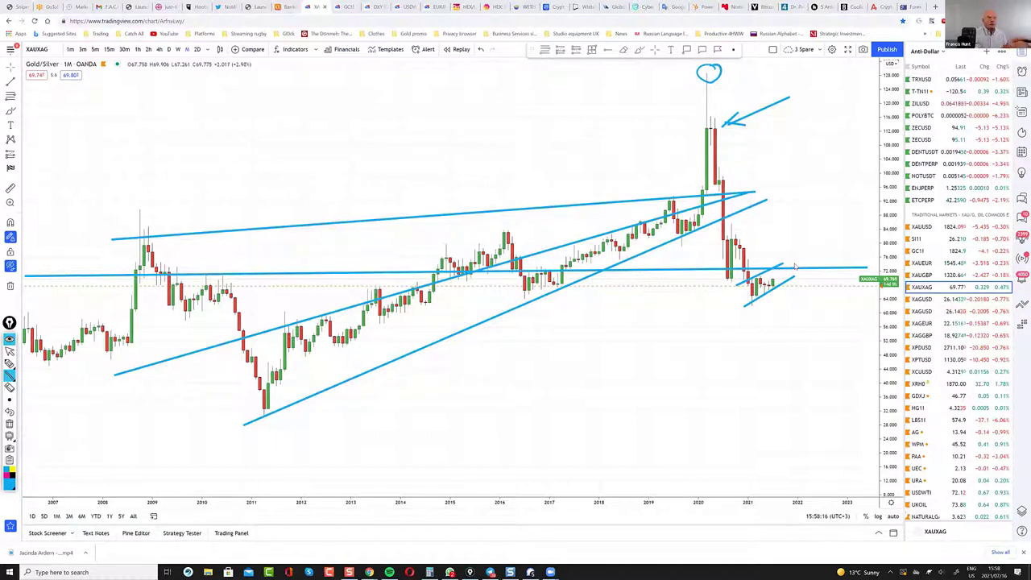
drag(788, 247, 872, 428)
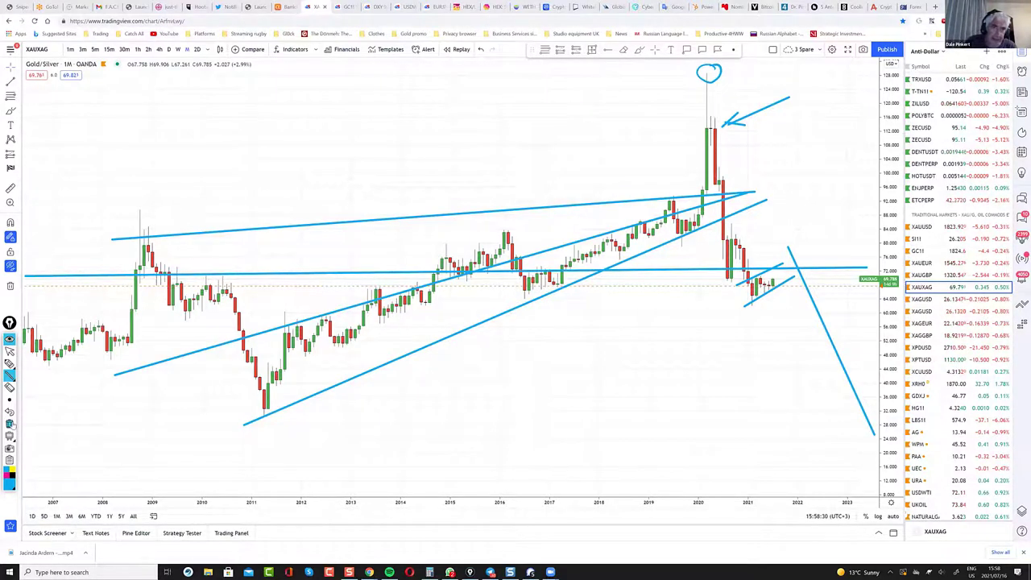
click(11, 423)
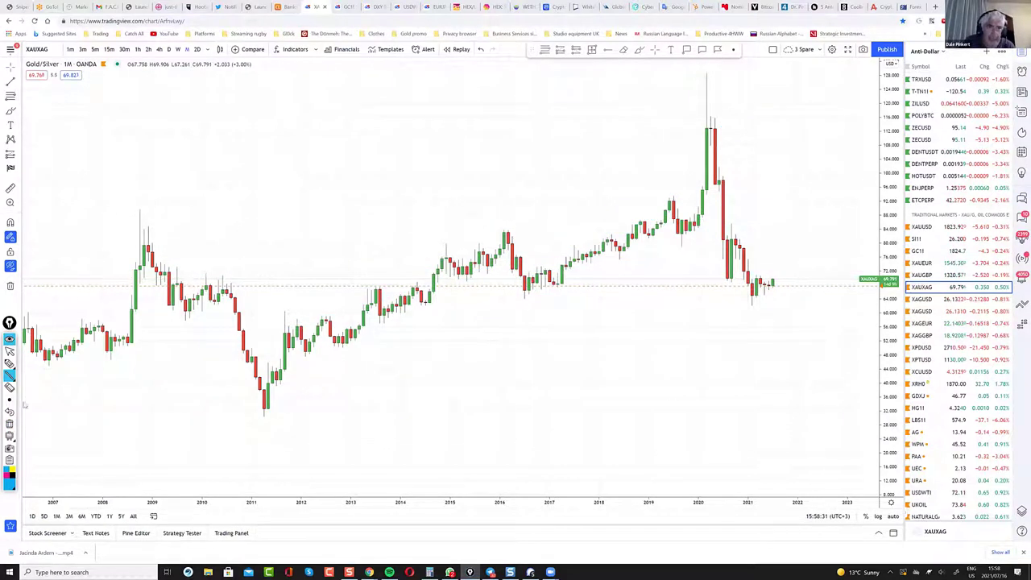
click(10, 352)
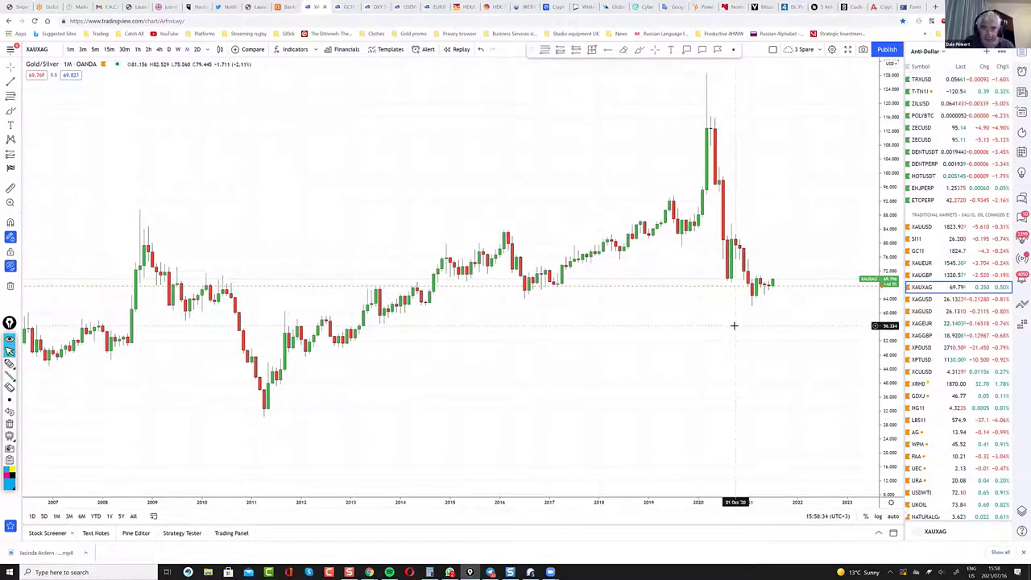
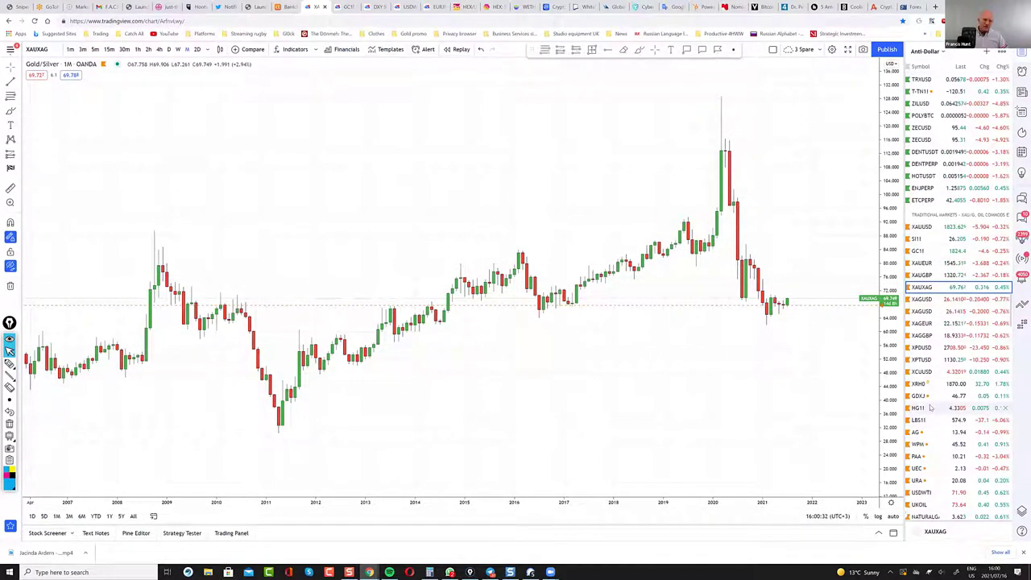
Load SPY from the watchlist in place of the Gold/Silver (XAUXAG) ratio chart.
scroll(931, 408, down, 3)
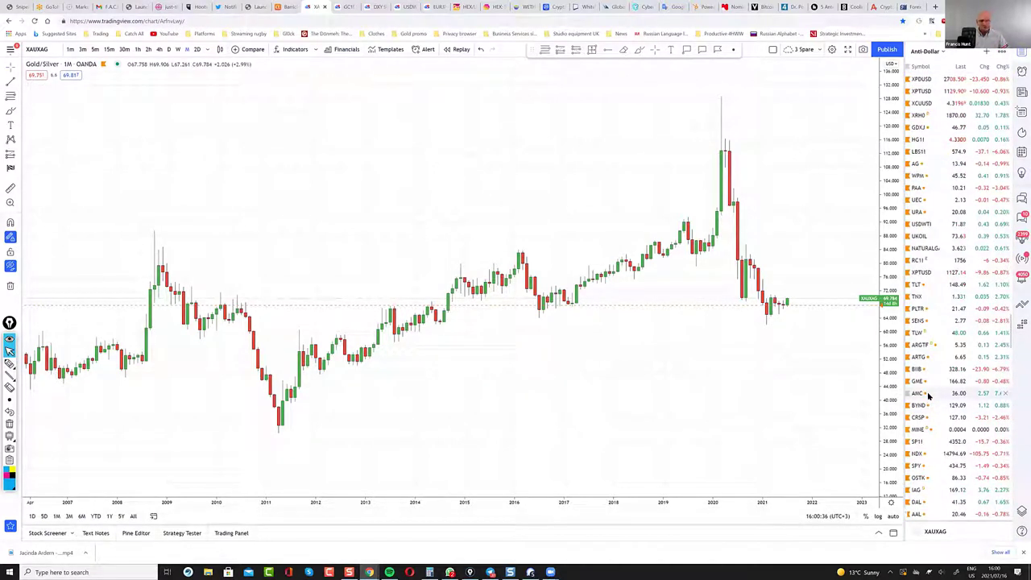
click(927, 466)
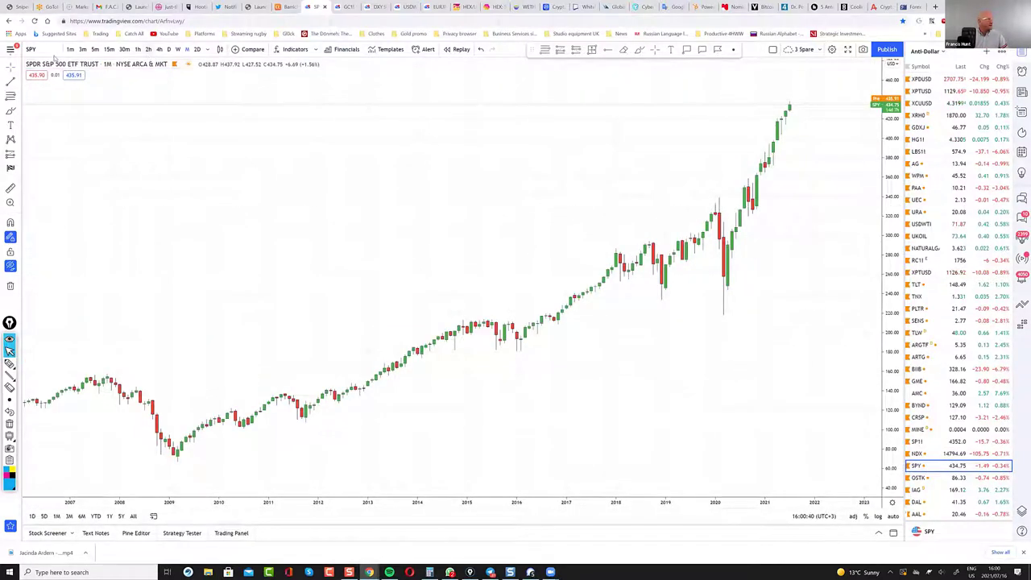
Chart SPY divided by FRED:M2SL and zoom out to show history back to the 1990s.
text(spy)
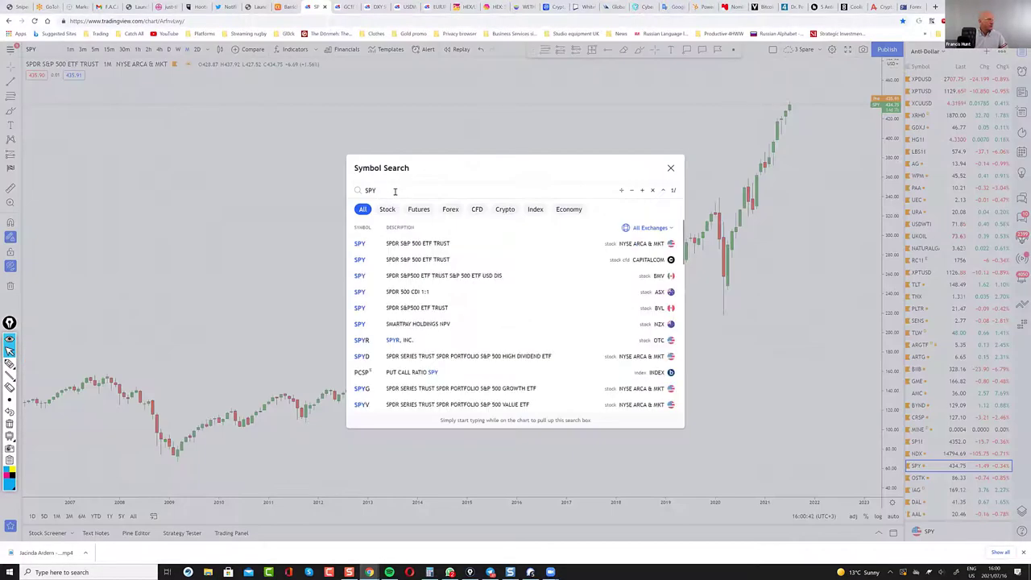
text(/)
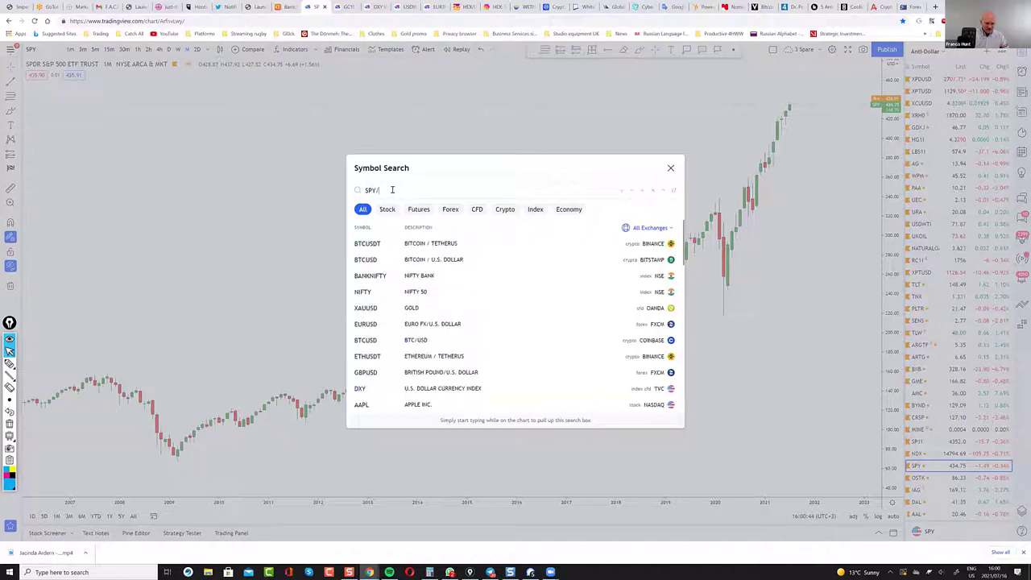
text(m2)
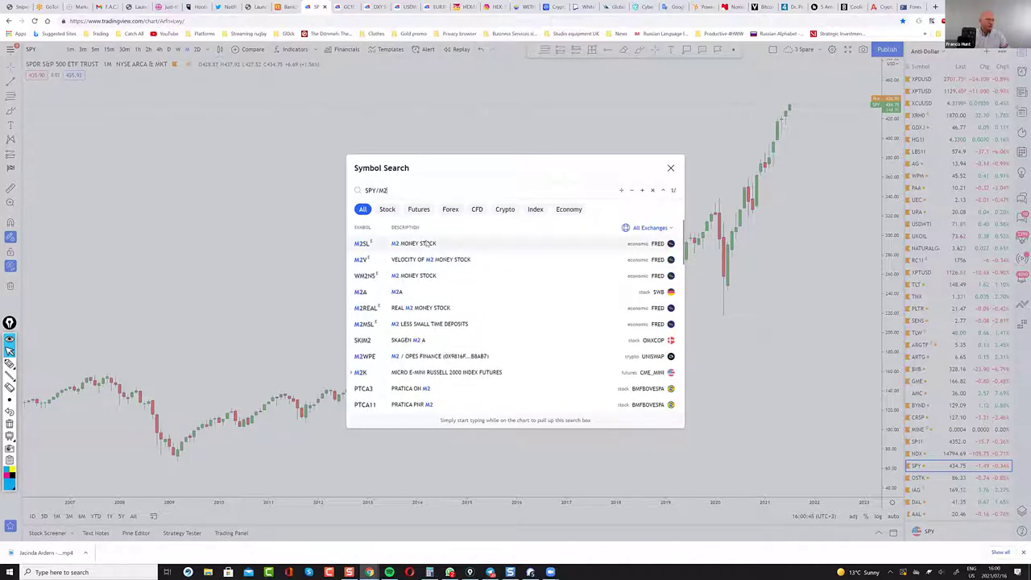
click(481, 248)
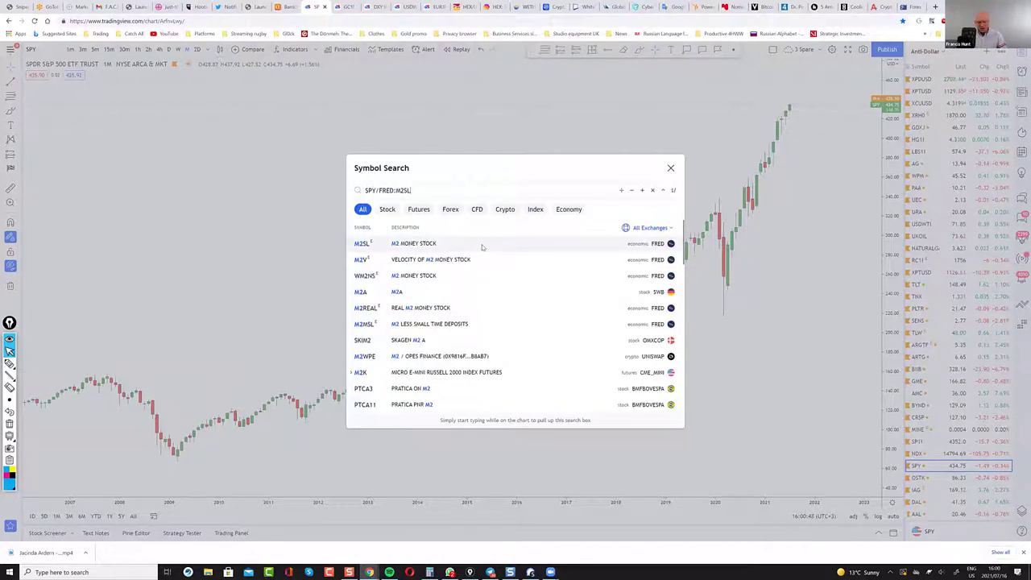
key(Return)
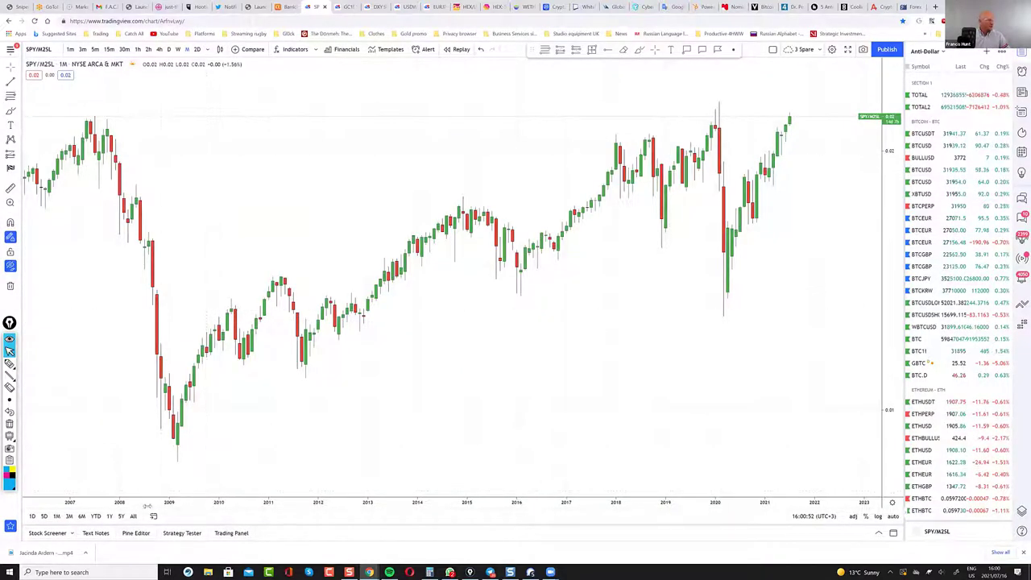
scroll(502, 453, down, 5)
scroll(740, 299, down, 5)
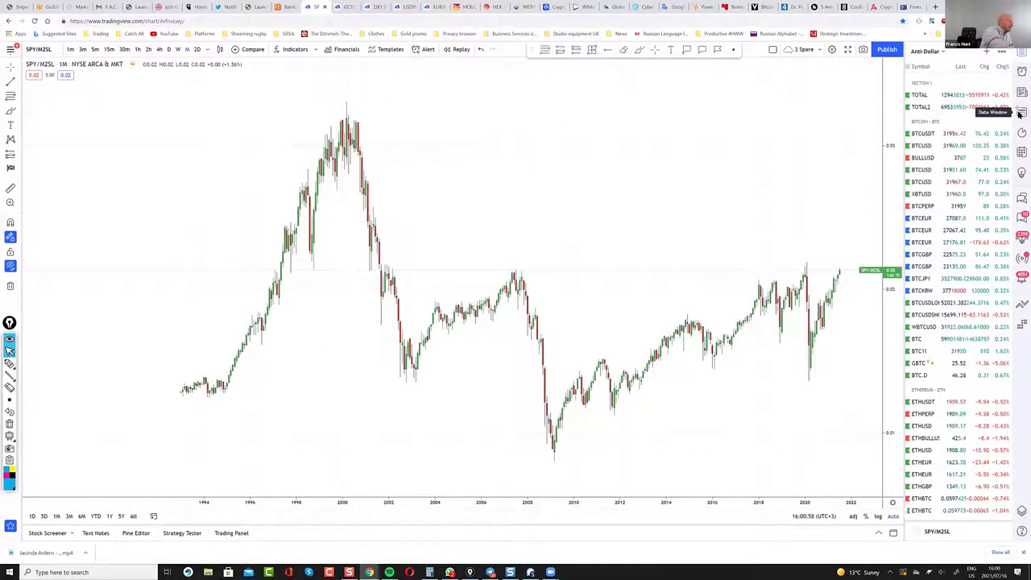
Draw freehand blue circles around the 2000 peak and the 2021 high with the brush.
click(9, 363)
mouse_move(367, 102)
mouse_down()
mouse_move(363, 124)
mouse_move(346, 86)
mouse_up()
mouse_move(849, 264)
mouse_down()
mouse_move(846, 292)
mouse_move(851, 259)
mouse_up()
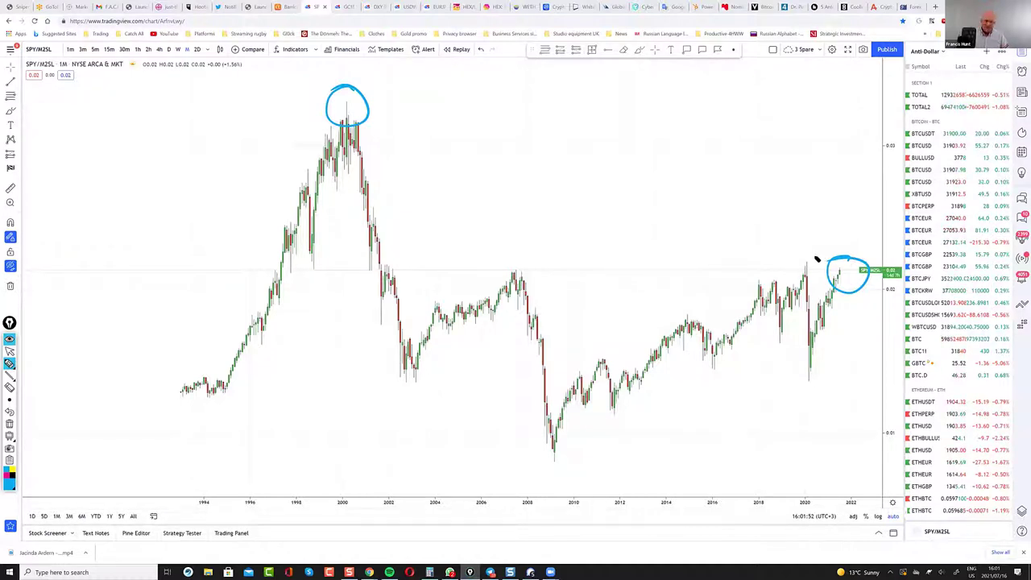
click(10, 351)
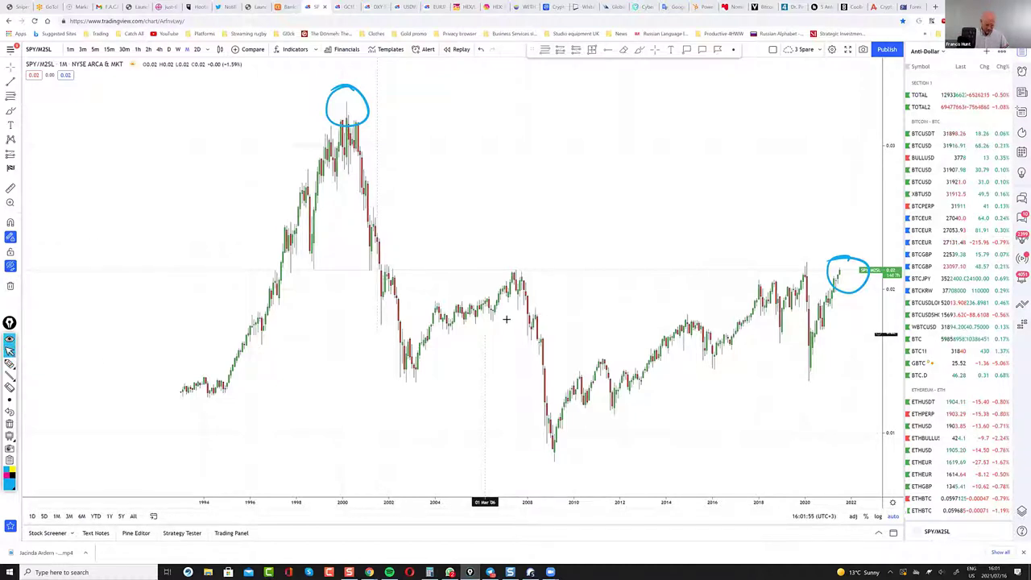